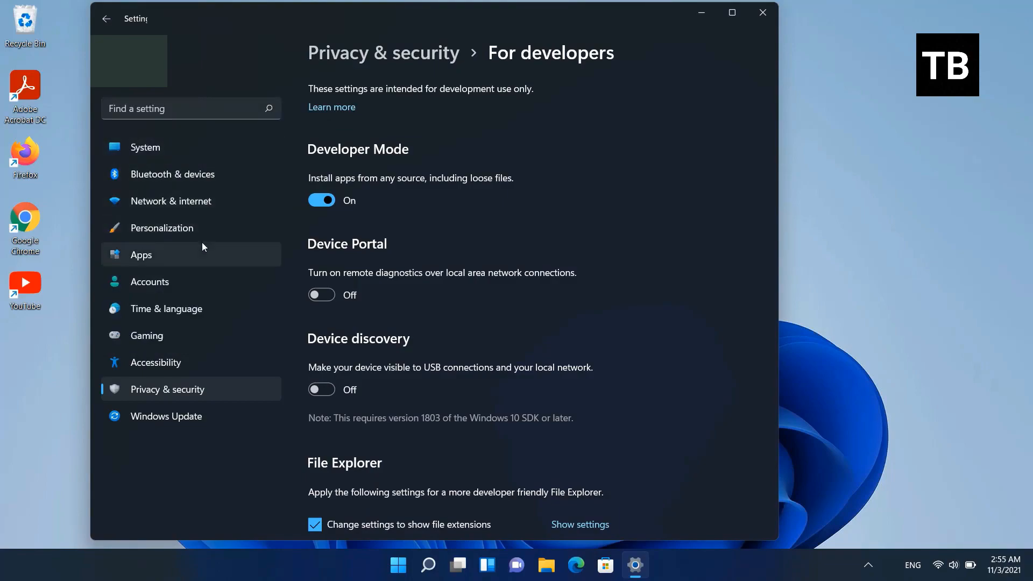
# - Open the Windows Features list from Control Panel's Programs category and check the Hyper-V, Virtual Machine Platform and Windows Hypervisor Platform entries
pyautogui.click(351, 343)
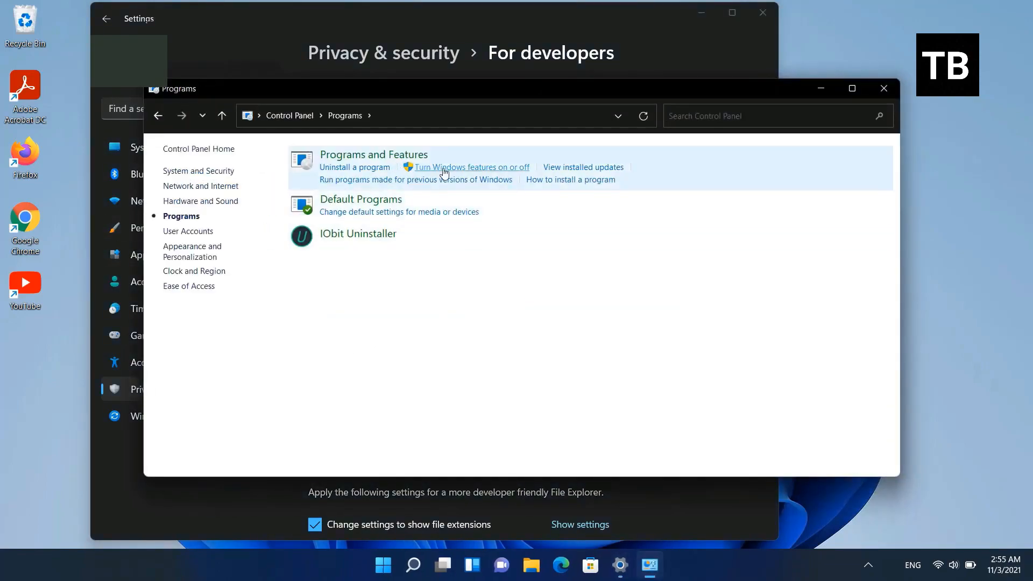
pyautogui.click(471, 168)
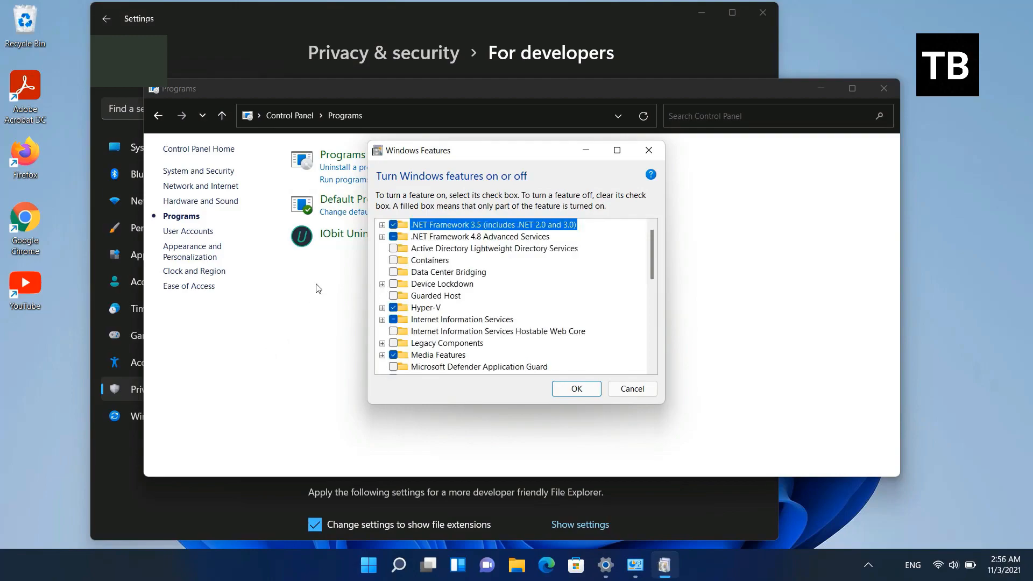
pyautogui.scroll(-1, 500, 303)
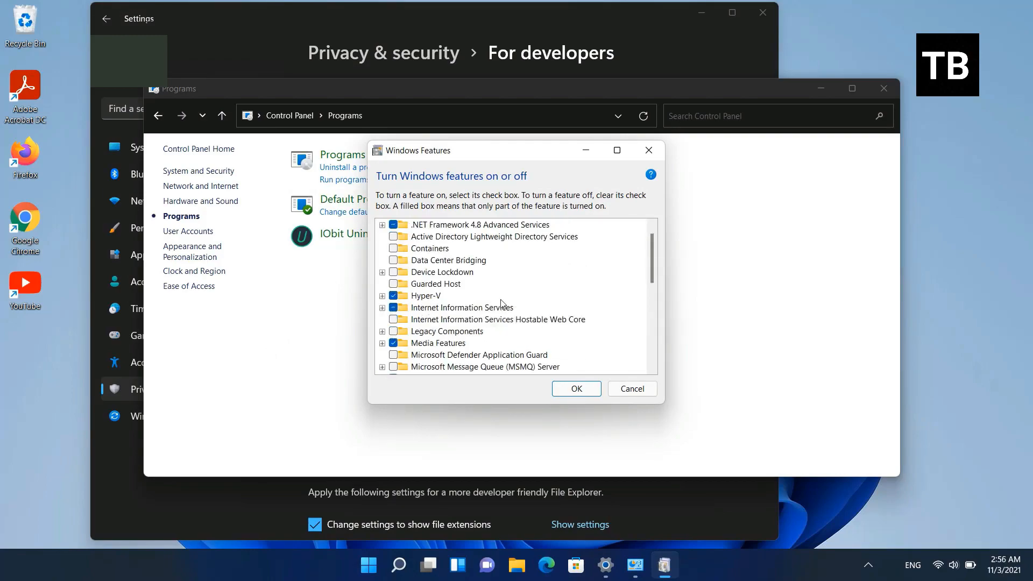
pyautogui.scroll(-3, 500, 303)
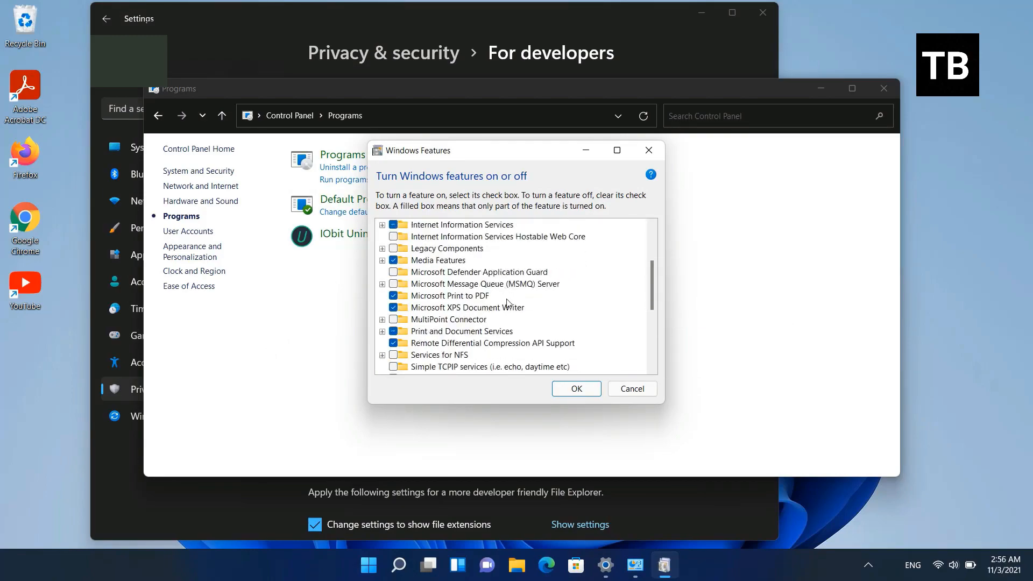
pyautogui.scroll(-2, 507, 302)
pyautogui.scroll(-1, 509, 303)
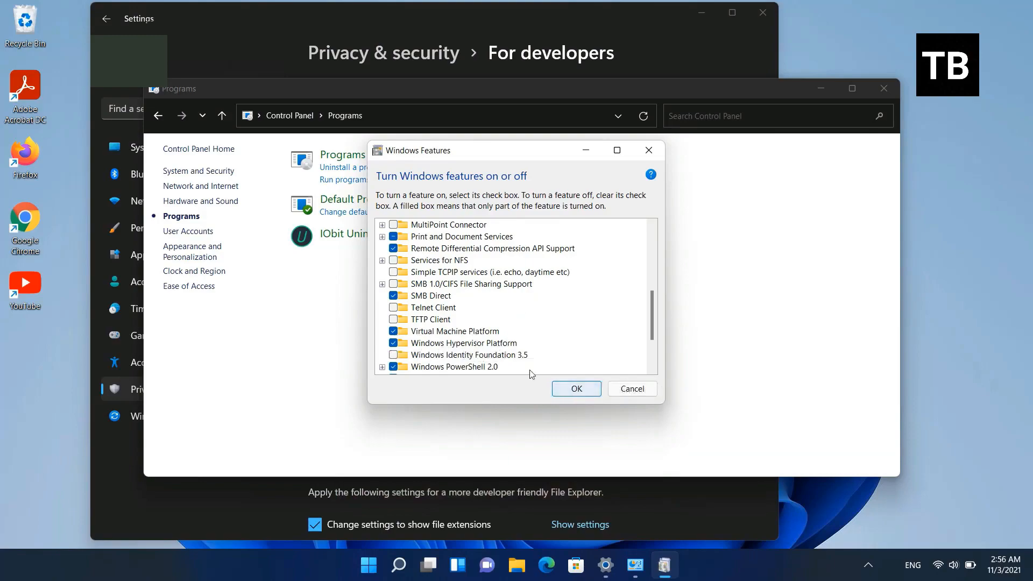
# - Close the Windows Features dialog, the Control Panel window and the Settings window
pyautogui.click(649, 150)
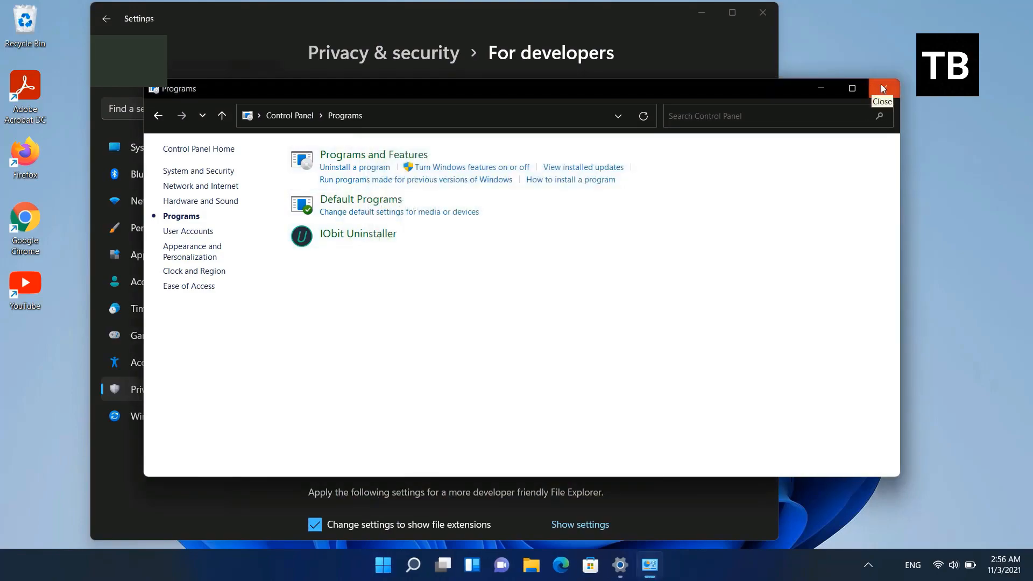
pyautogui.click(883, 88)
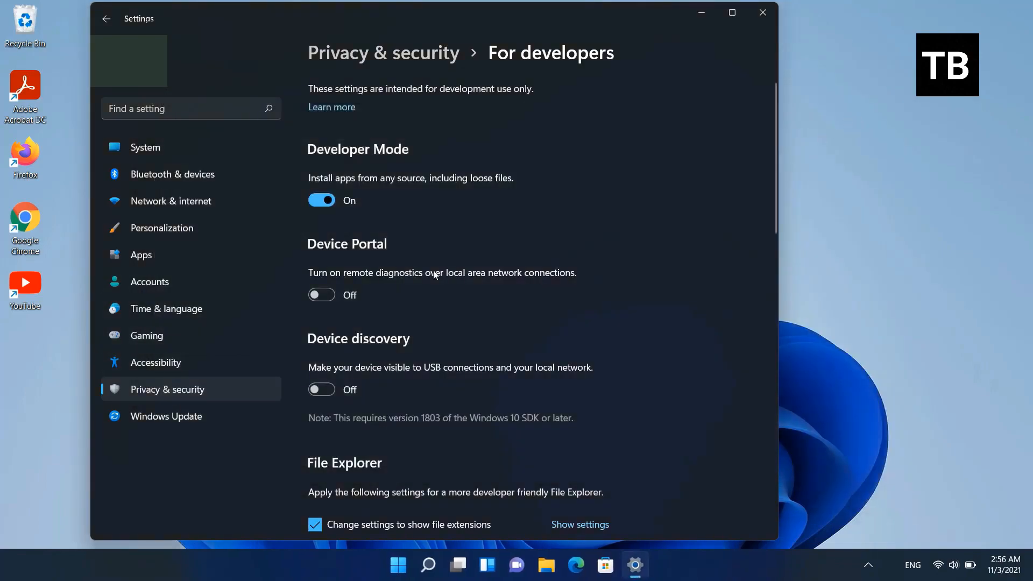
pyautogui.click(765, 12)
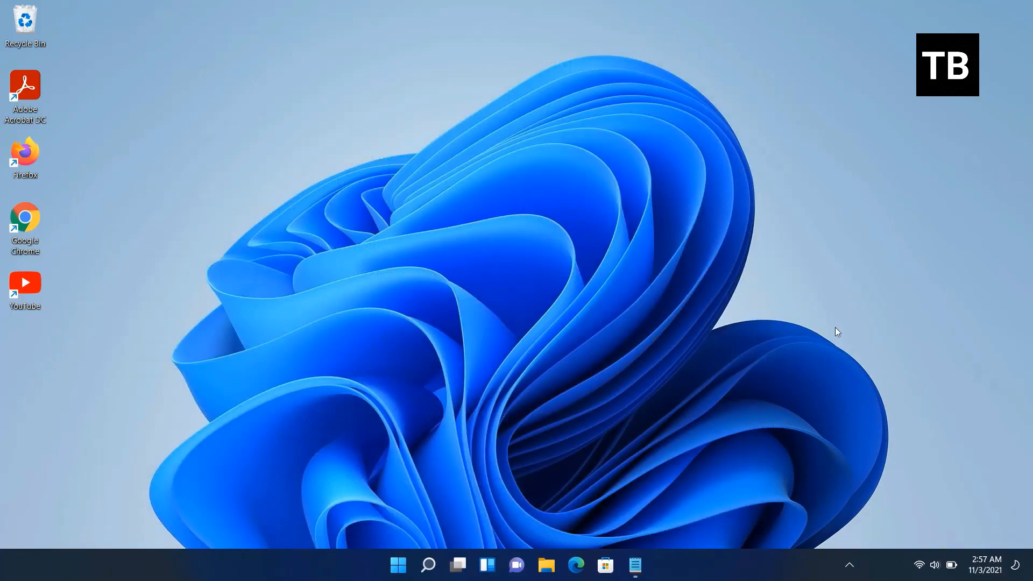
# - In File Explorer, extract the platform-tools_r31.0.3-windows archive on New Volume (F:) into a folder of the same name
pyautogui.click(545, 572)
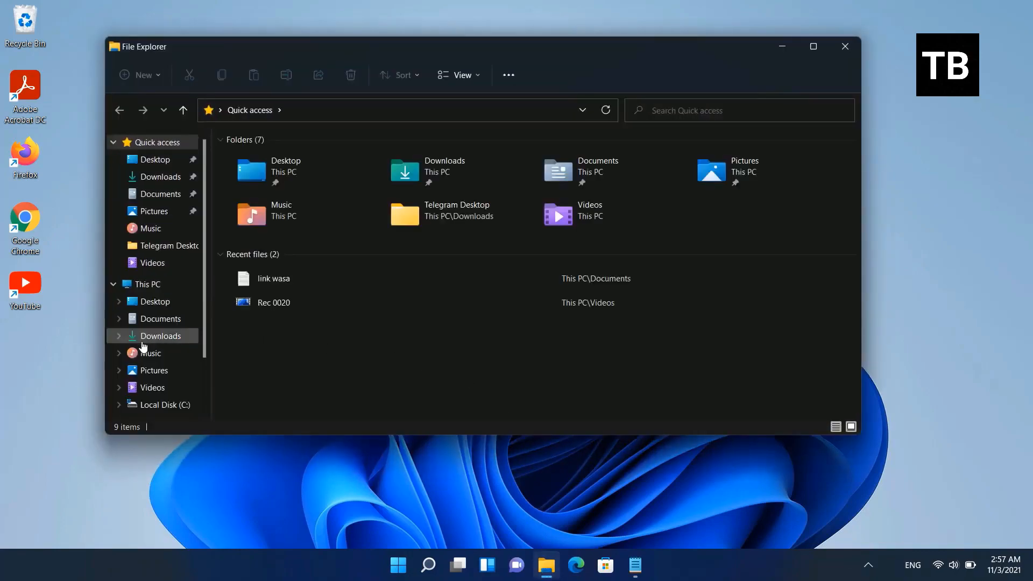
pyautogui.click(153, 286)
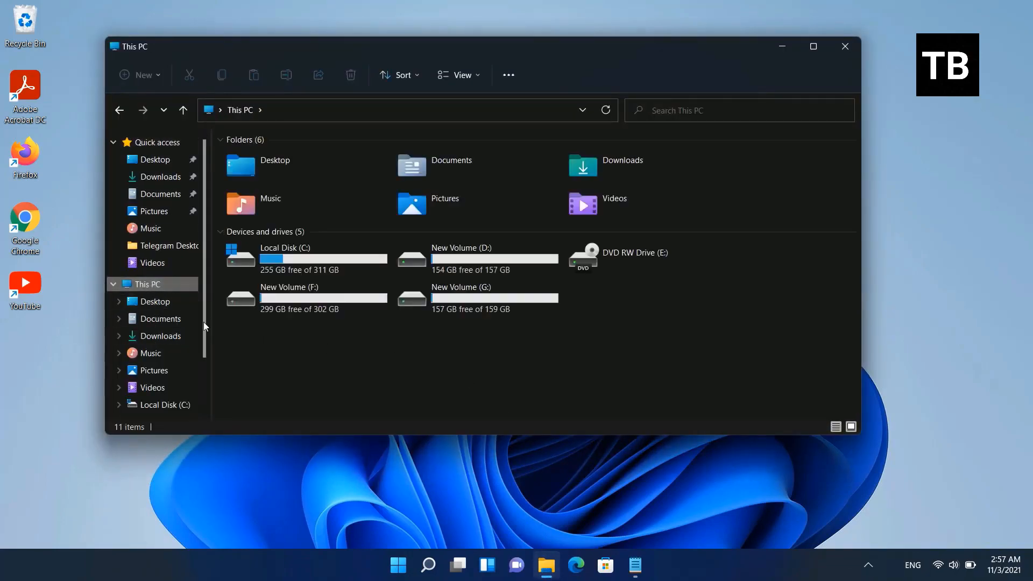
pyautogui.doubleClick(298, 299)
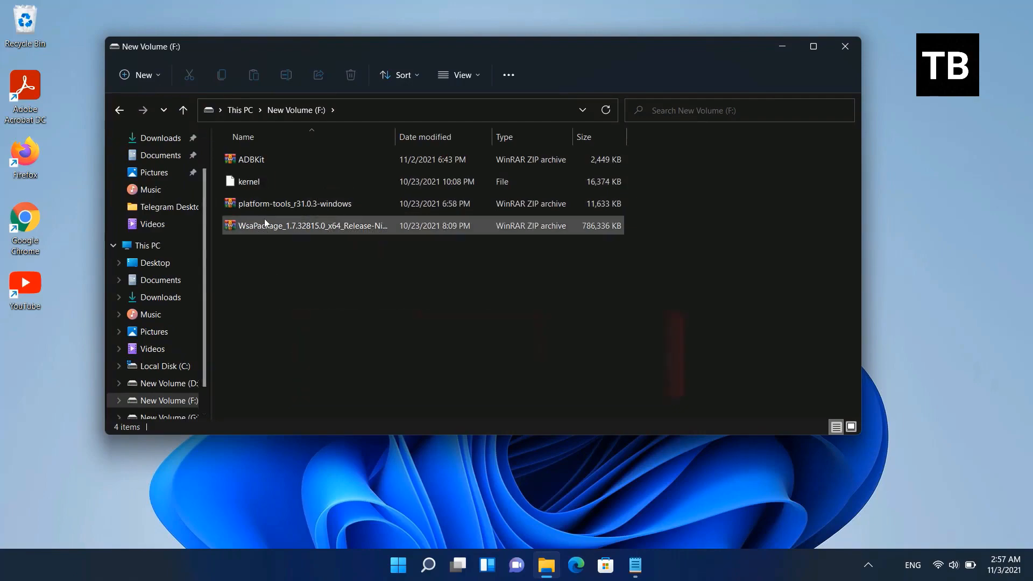
pyautogui.click(264, 202)
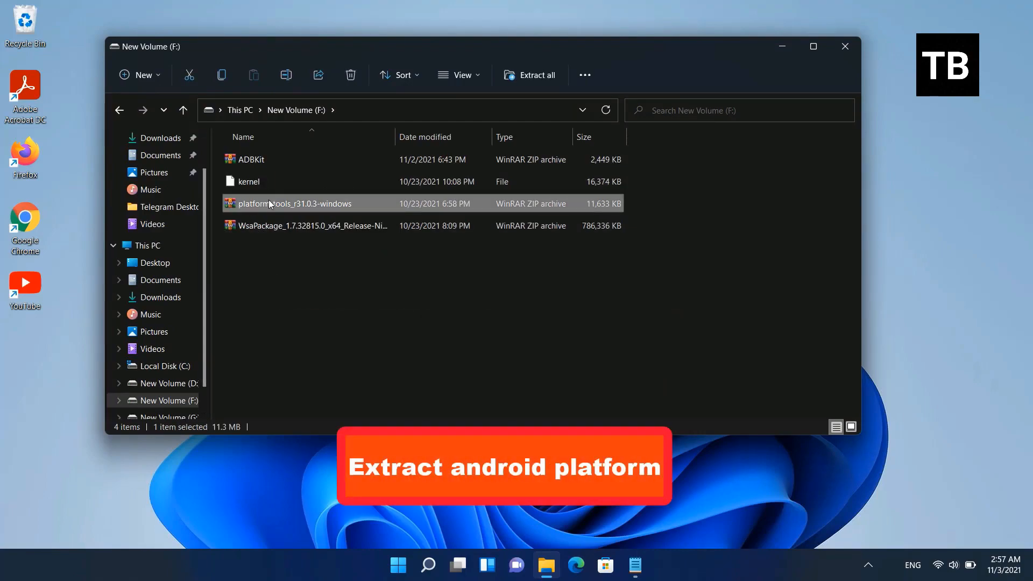
pyautogui.rightClick(272, 203)
pyautogui.click(309, 379)
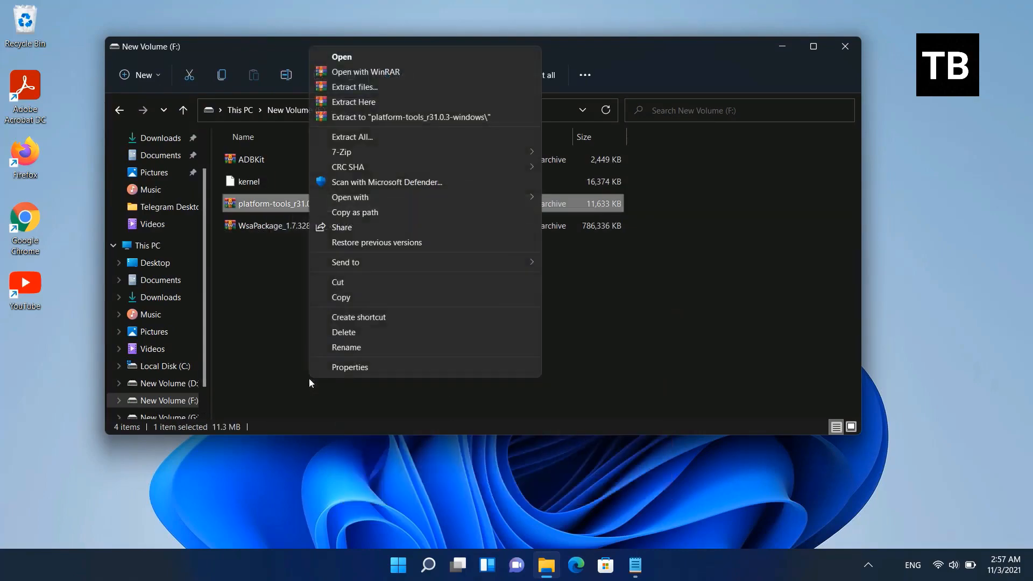
pyautogui.click(389, 117)
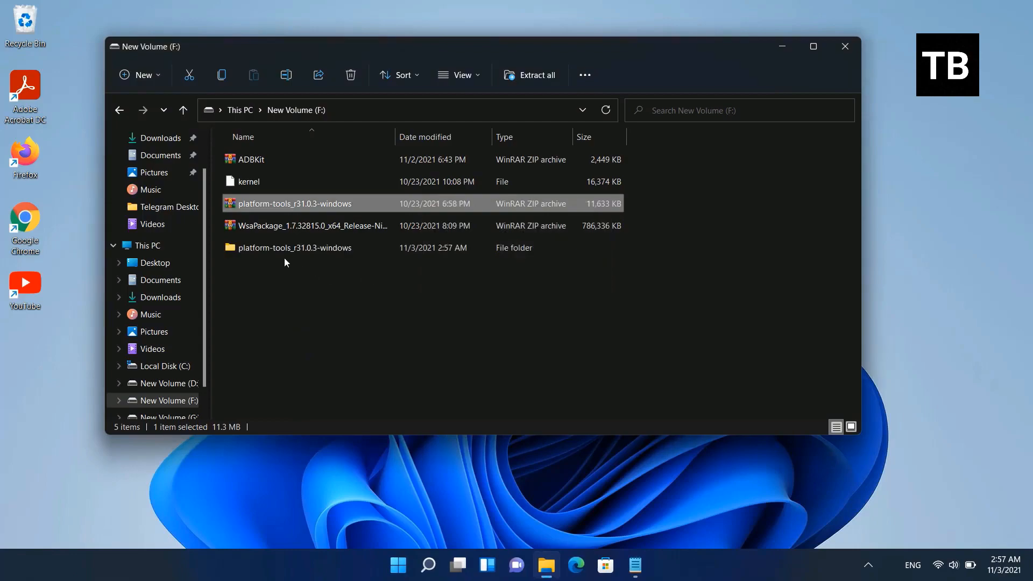
# - Copy the platform-tools folder from inside the extracted platform-tools_r31.0.3-windows folder
pyautogui.click(285, 249)
pyautogui.doubleClick(285, 249)
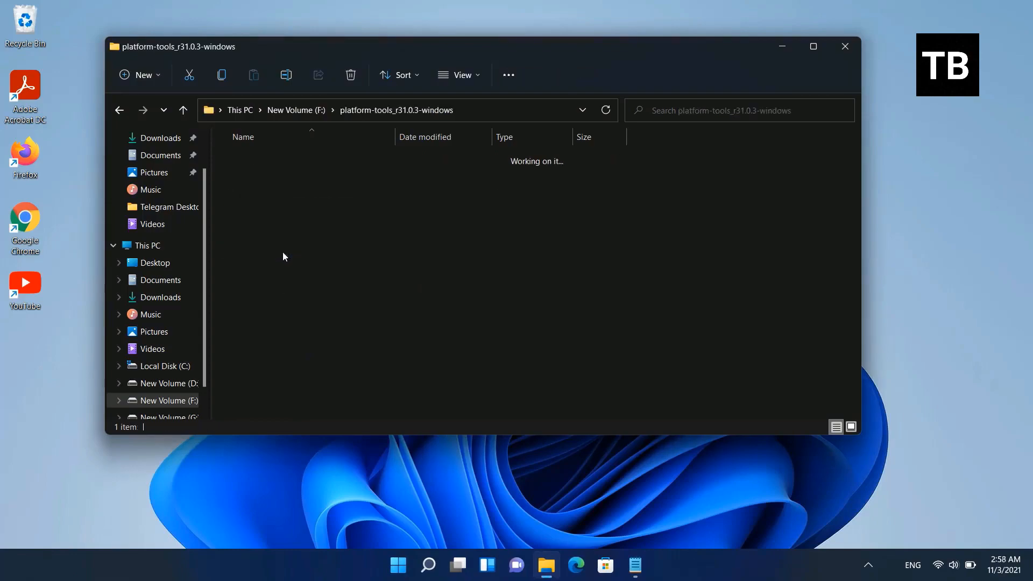
pyautogui.click(276, 160)
pyautogui.rightClick(300, 160)
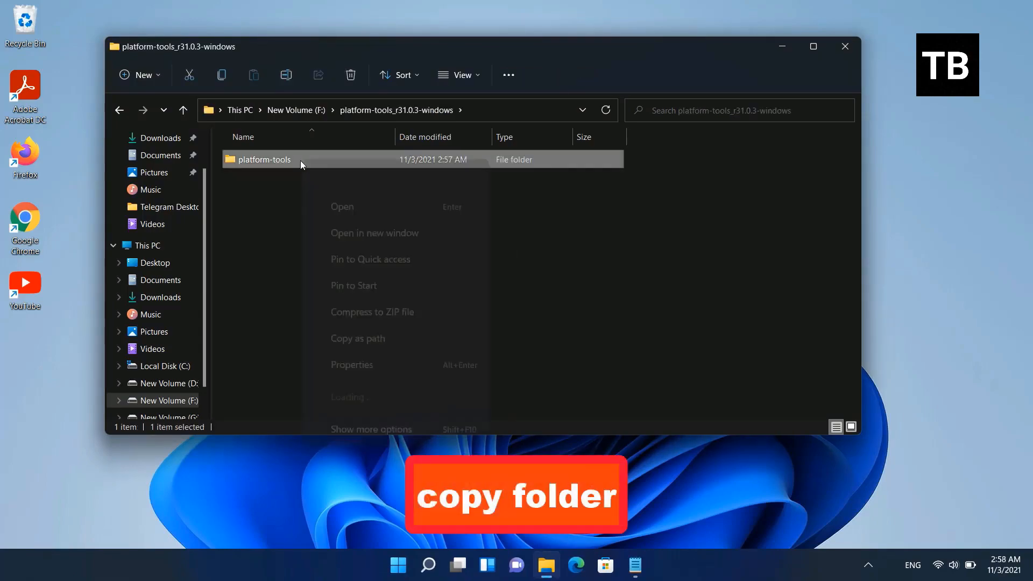
pyautogui.click(345, 175)
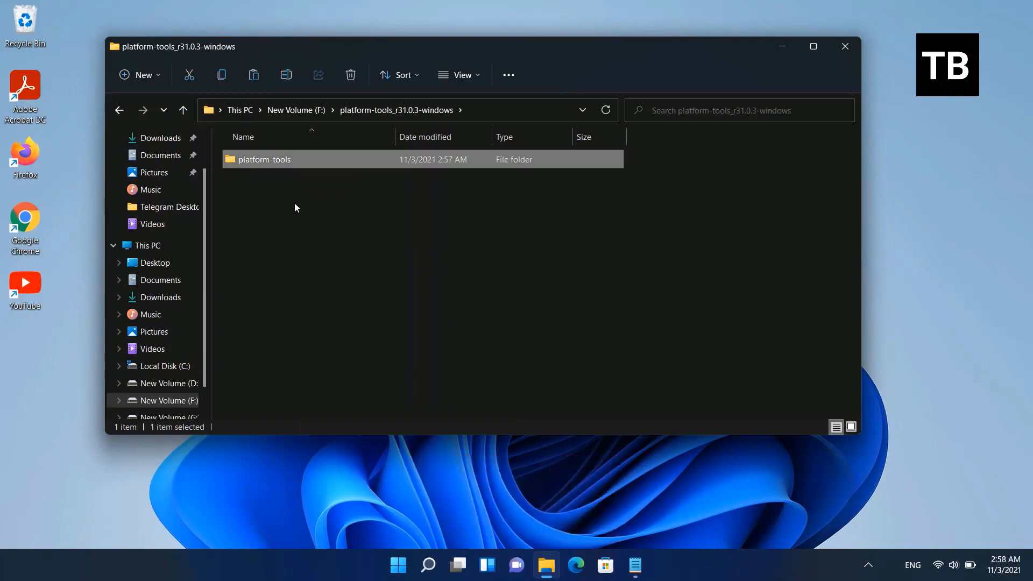
# - Create a new folder named adb in the root of Local Disk (C:)
pyautogui.click(155, 247)
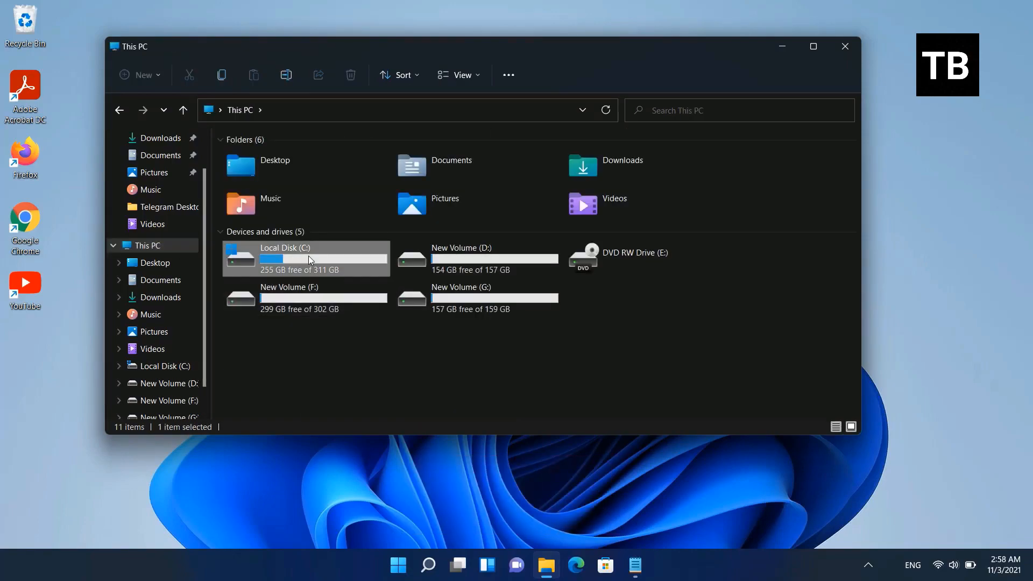
pyautogui.doubleClick(263, 263)
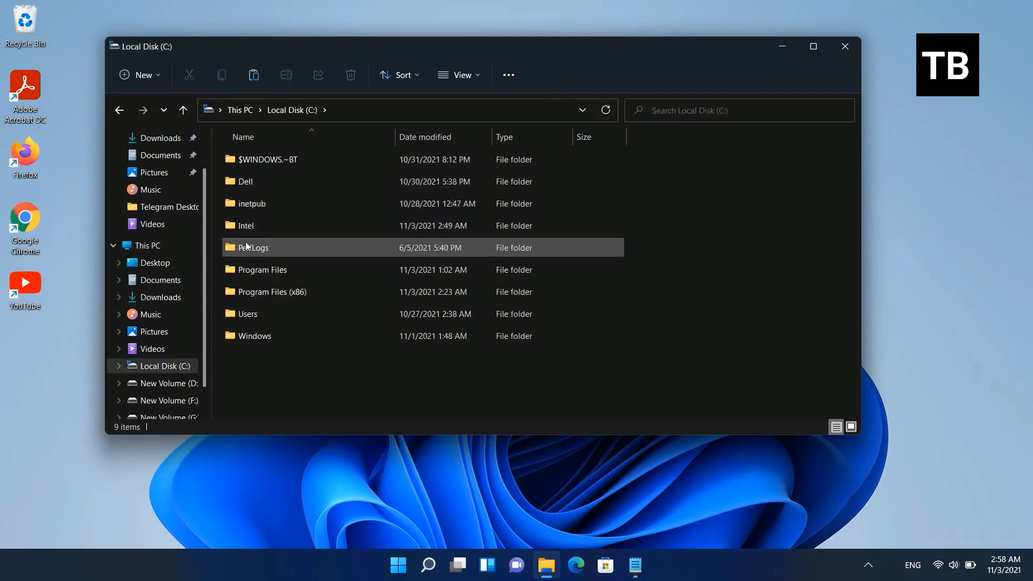
pyautogui.click(144, 75)
pyautogui.click(146, 106)
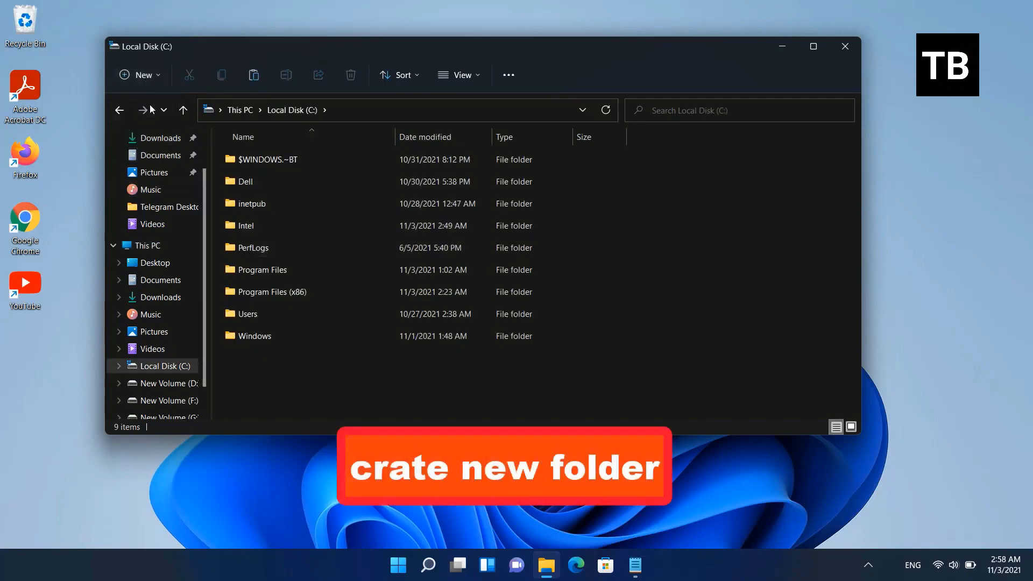
pyautogui.write('adb')
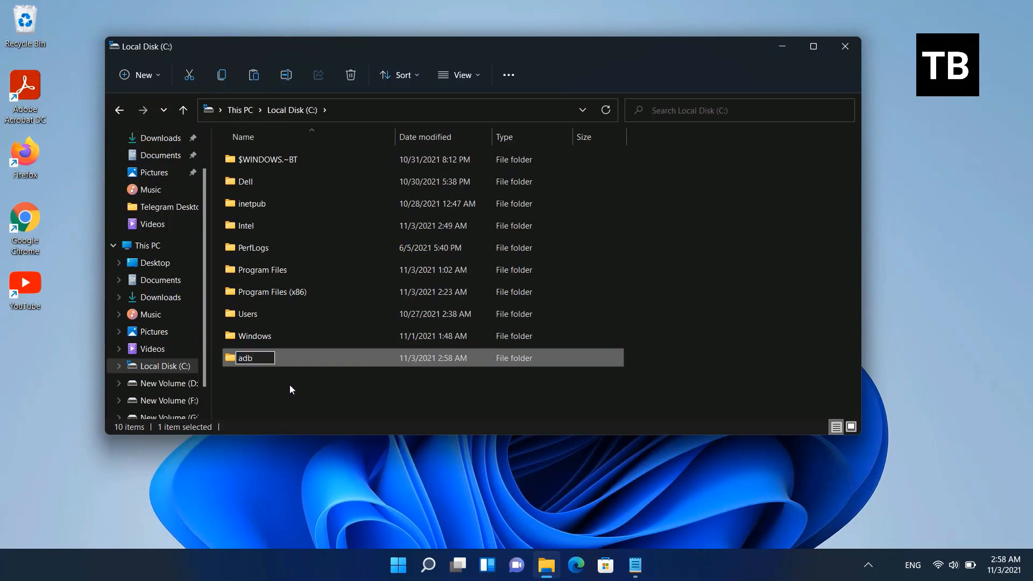
pyautogui.press('Return')
# - Paste the copied platform-tools folder into the adb folder on Local Disk (C:)
pyautogui.doubleClick(272, 356)
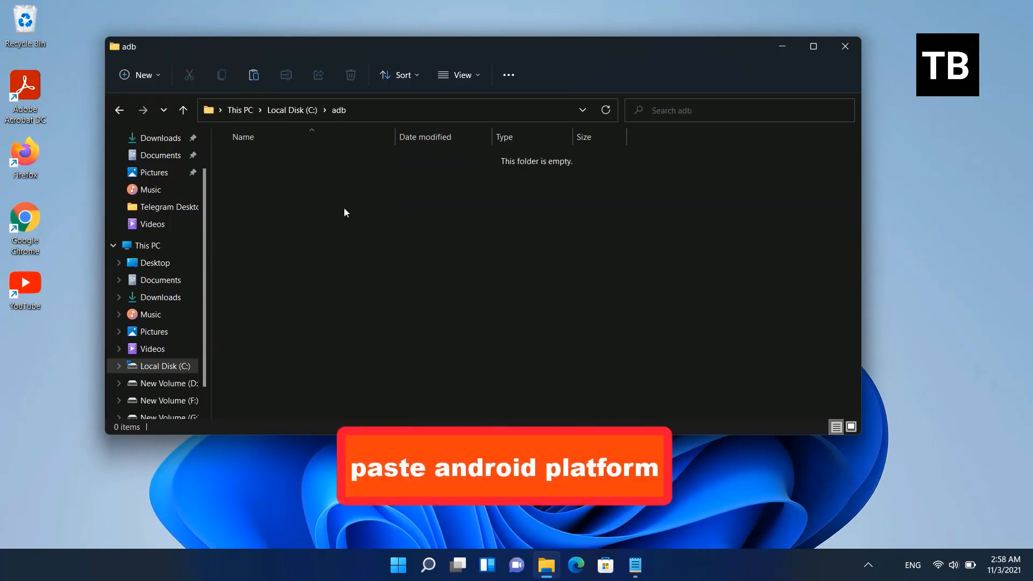
pyautogui.rightClick(339, 185)
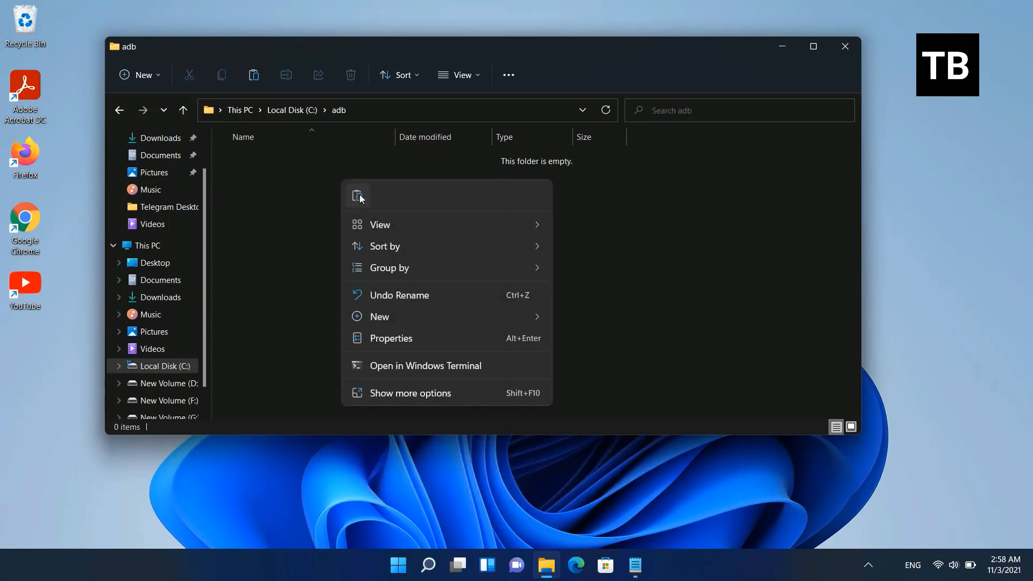
pyautogui.click(356, 196)
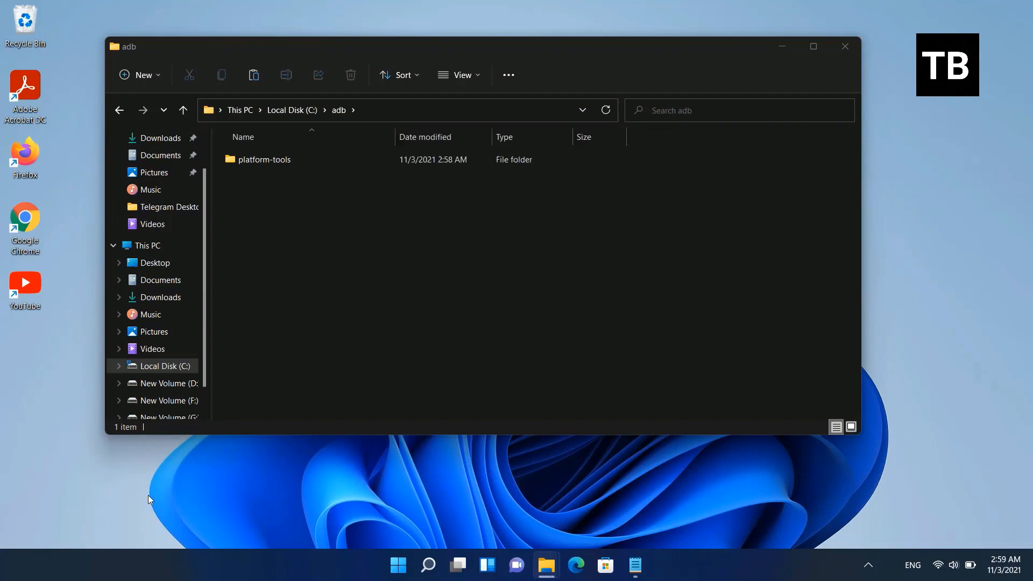
# - Extract the WsaPackage_1.7.32815.0_x64_Release-Nightly archive on New Volume (F:) into its own folder
pyautogui.click(119, 108)
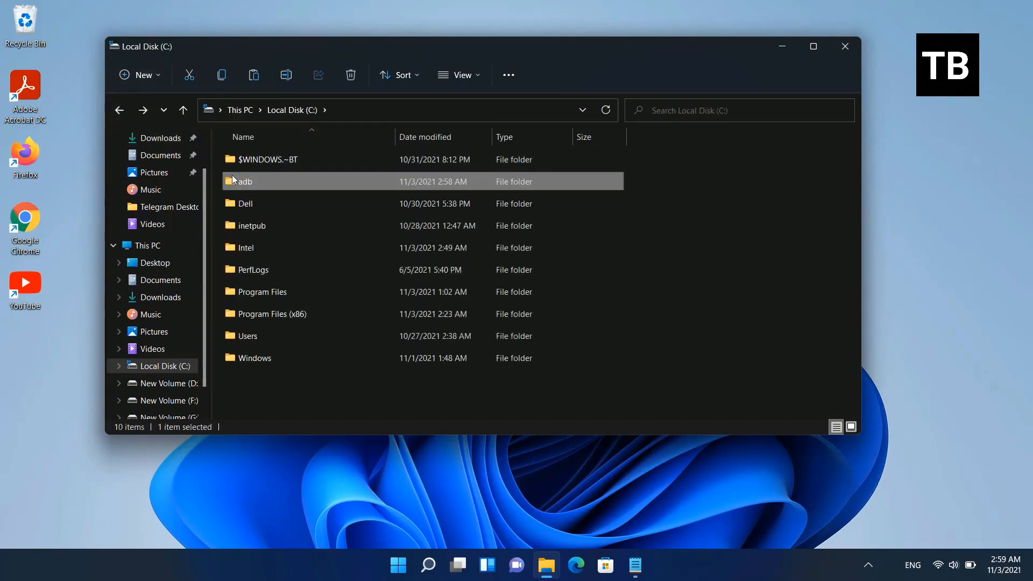
pyautogui.click(143, 246)
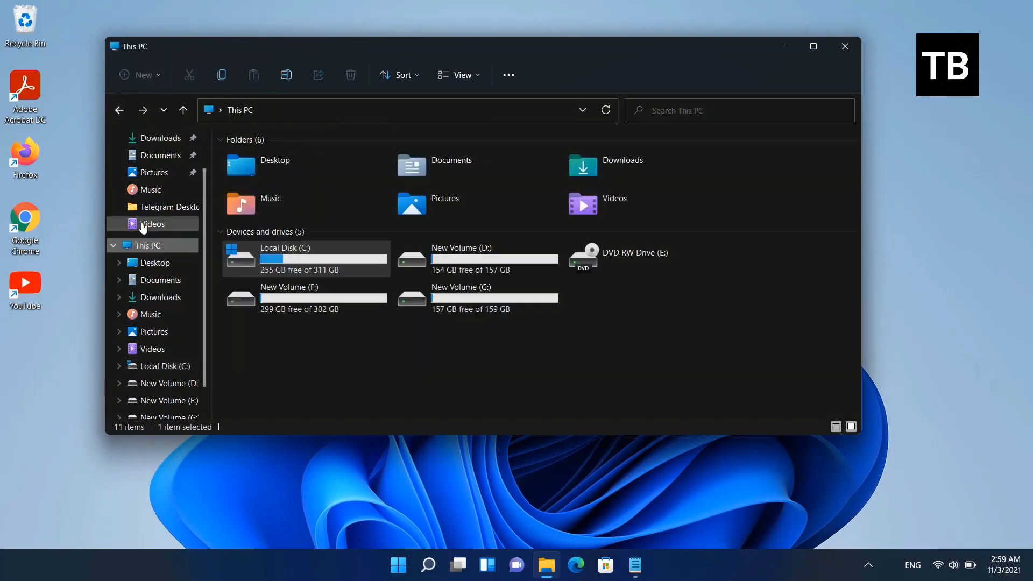
pyautogui.doubleClick(312, 299)
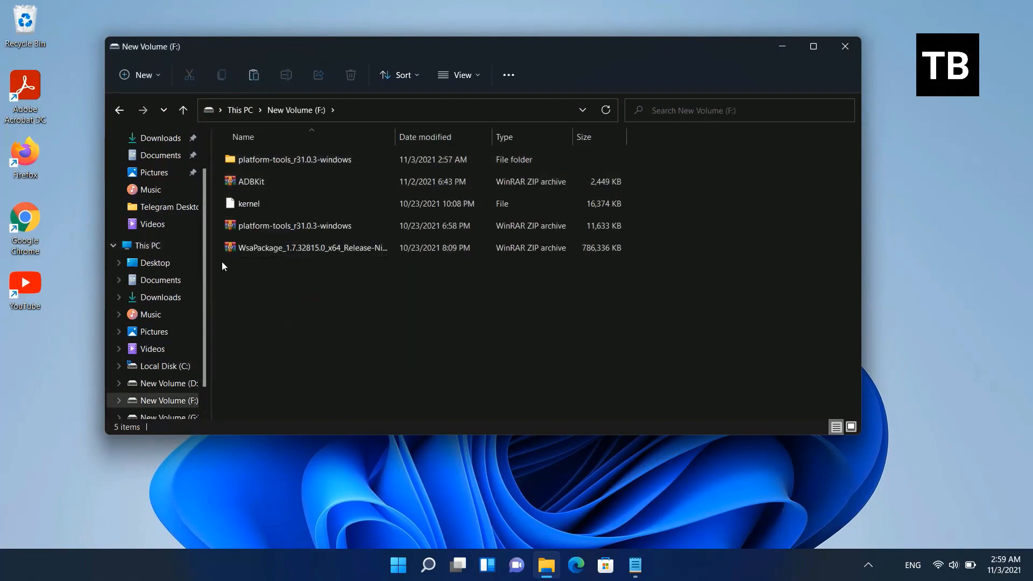
pyautogui.click(318, 249)
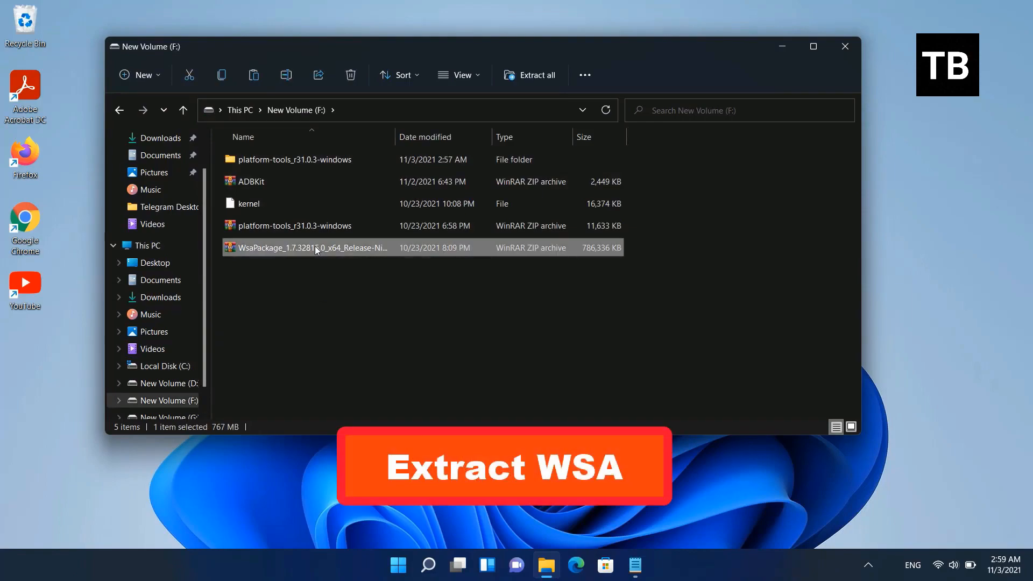
pyautogui.rightClick(319, 250)
pyautogui.click(344, 423)
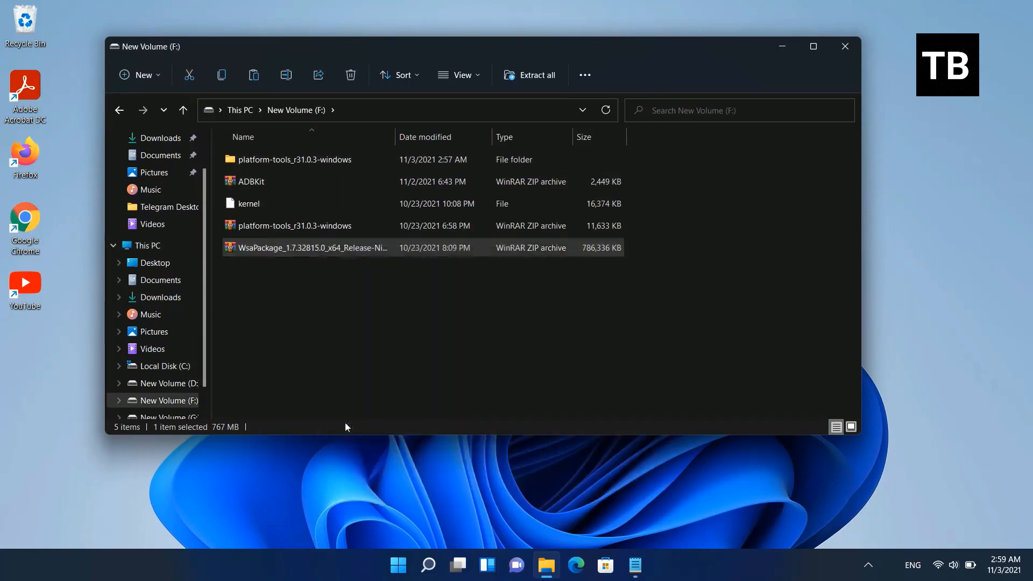
pyautogui.click(414, 163)
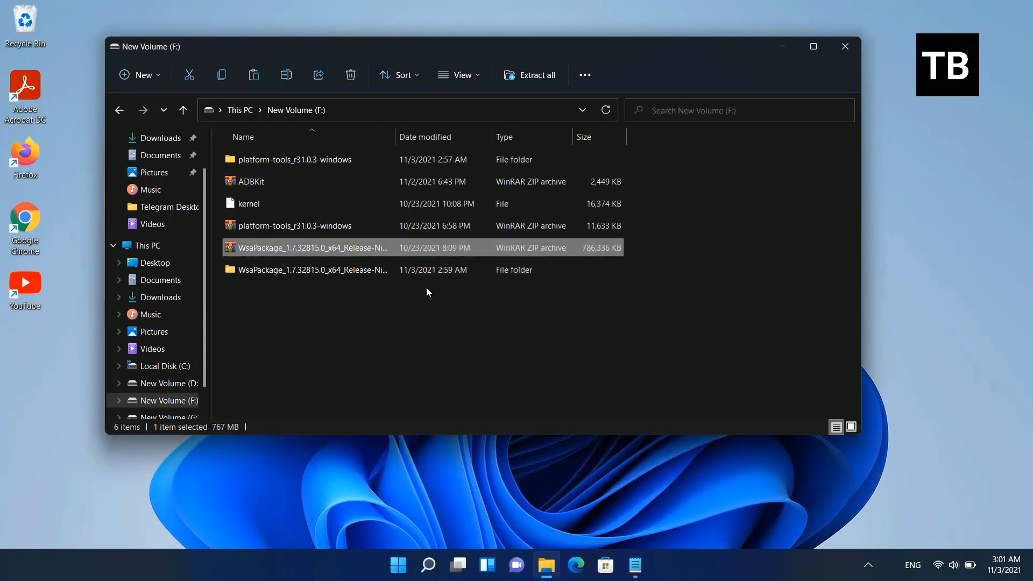
# - Copy the kernel file on New Volume (F:)
pyautogui.click(260, 203)
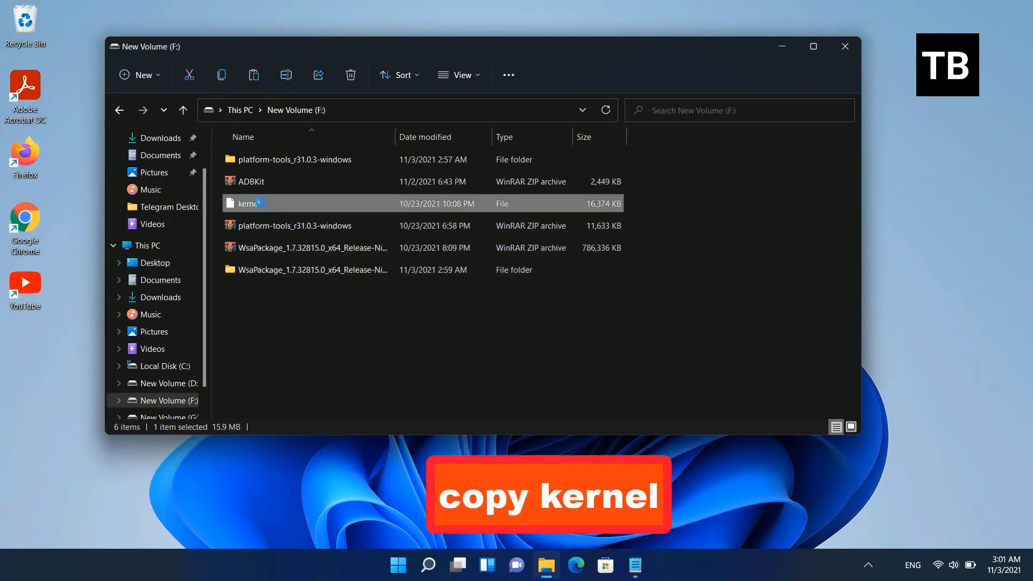
pyautogui.rightClick(260, 203)
pyautogui.click(305, 218)
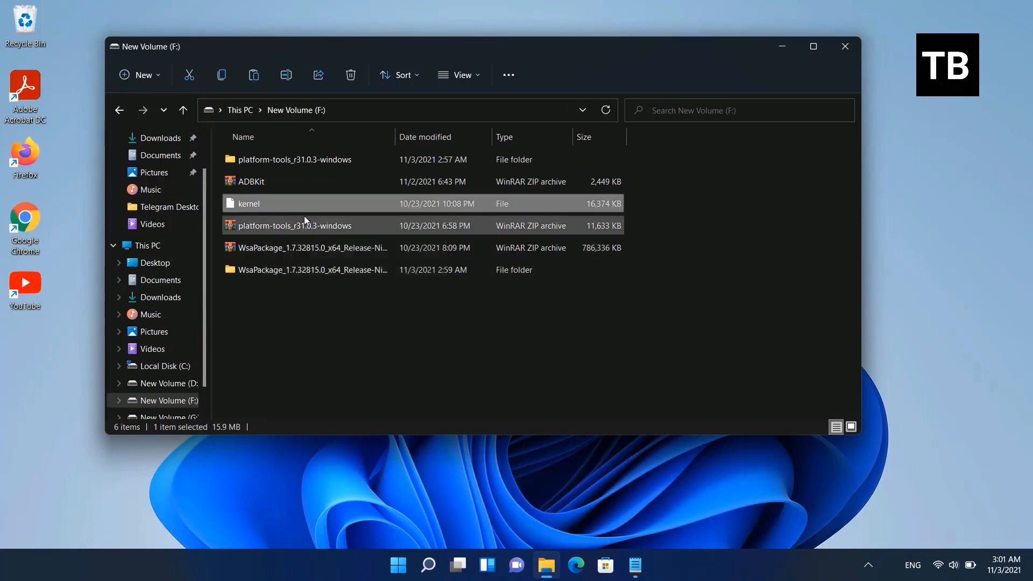
# - Paste the copied kernel file into the Tools folder of the inner WsaPackage_1.7.32815.0_x64_Release-Nightly folder, replacing the existing file
pyautogui.click(320, 271)
pyautogui.doubleClick(319, 272)
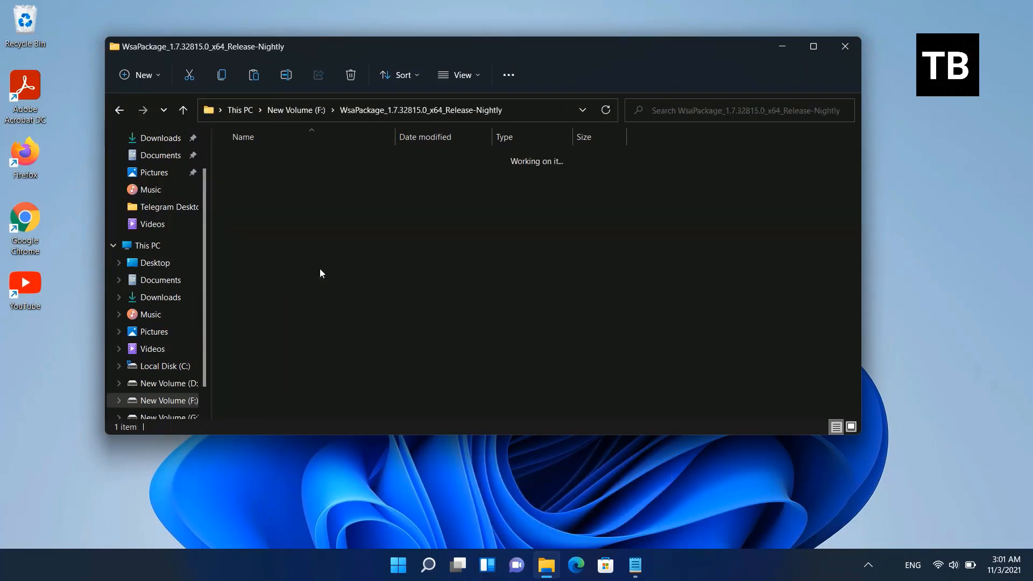
pyautogui.doubleClick(326, 160)
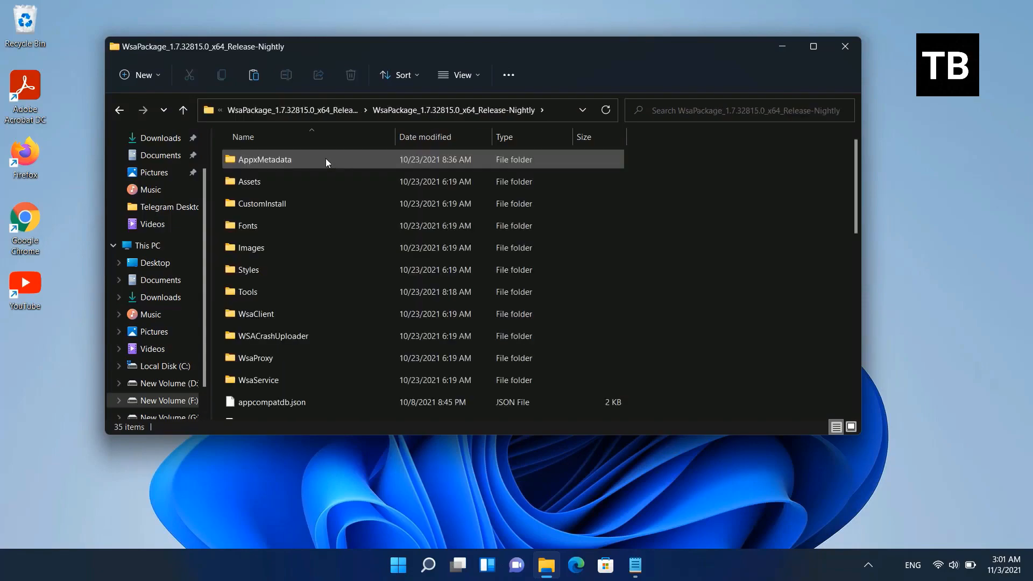
pyautogui.scroll(-4, 422, 279)
pyautogui.scroll(5, 425, 258)
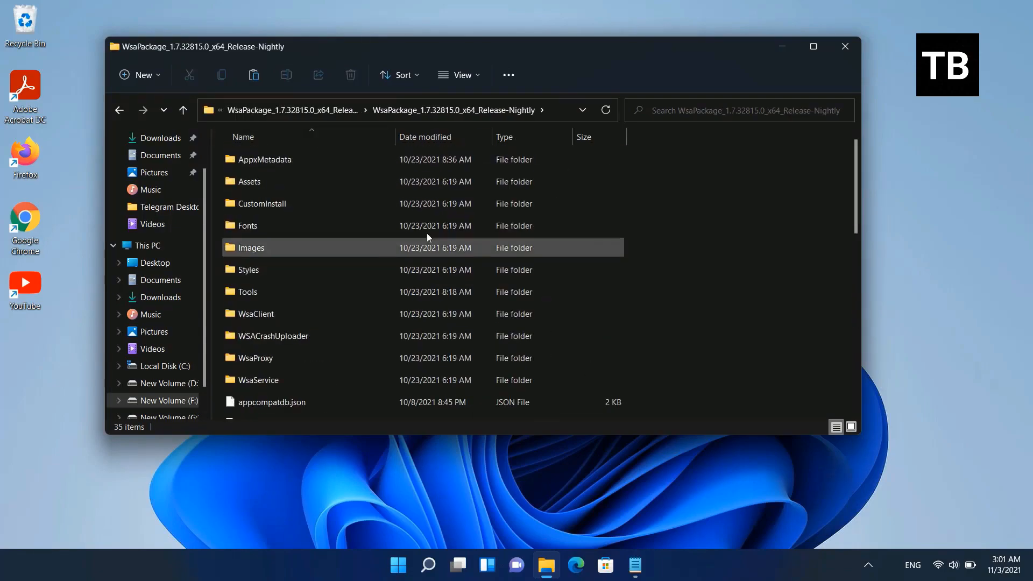
pyautogui.doubleClick(280, 292)
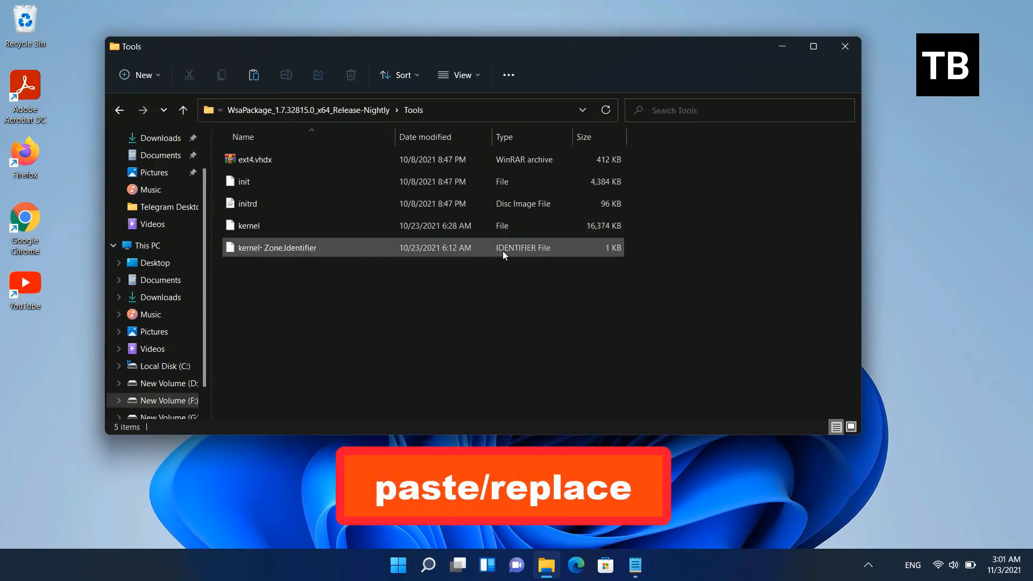
pyautogui.rightClick(688, 190)
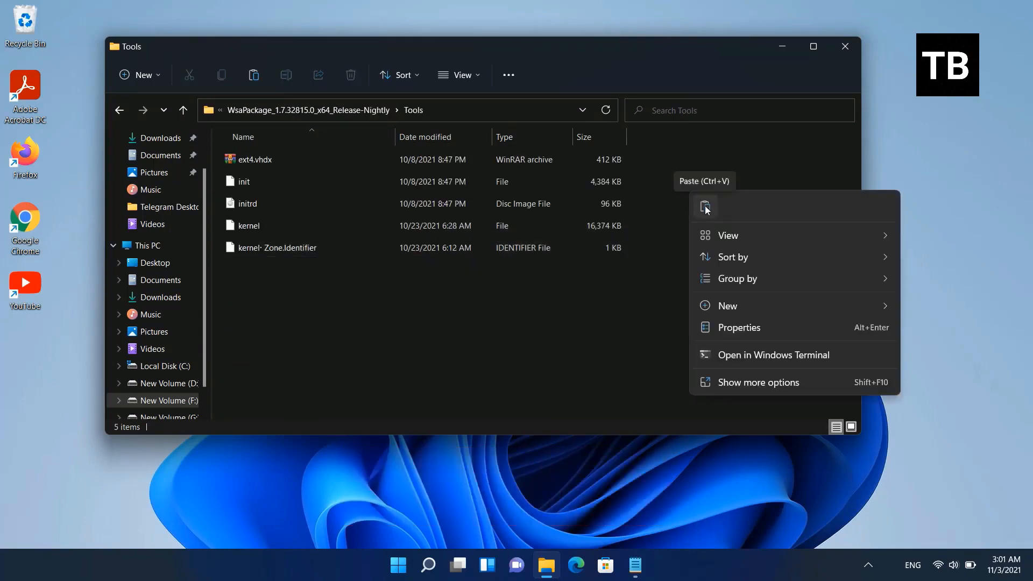
pyautogui.click(704, 205)
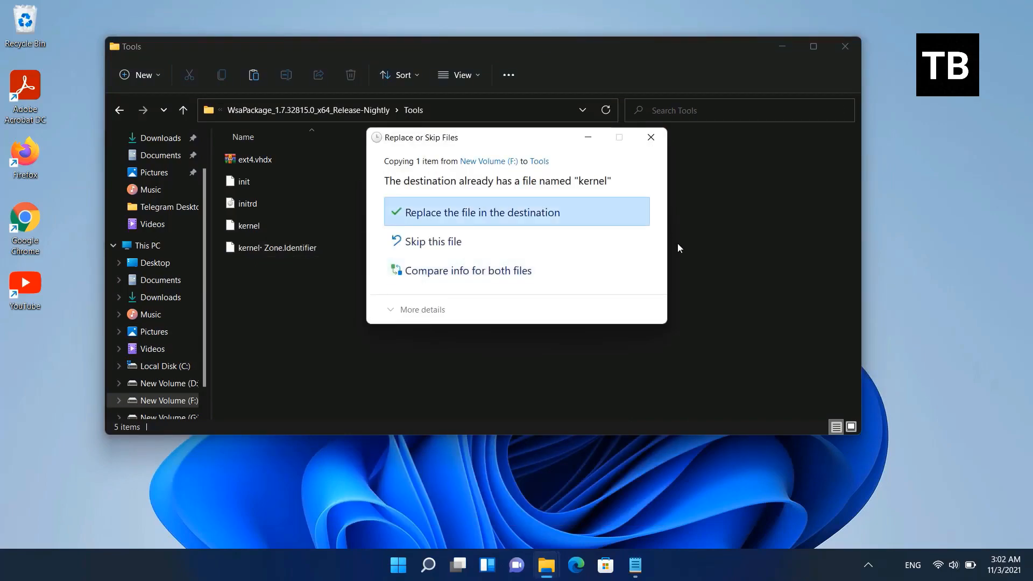
pyautogui.click(487, 212)
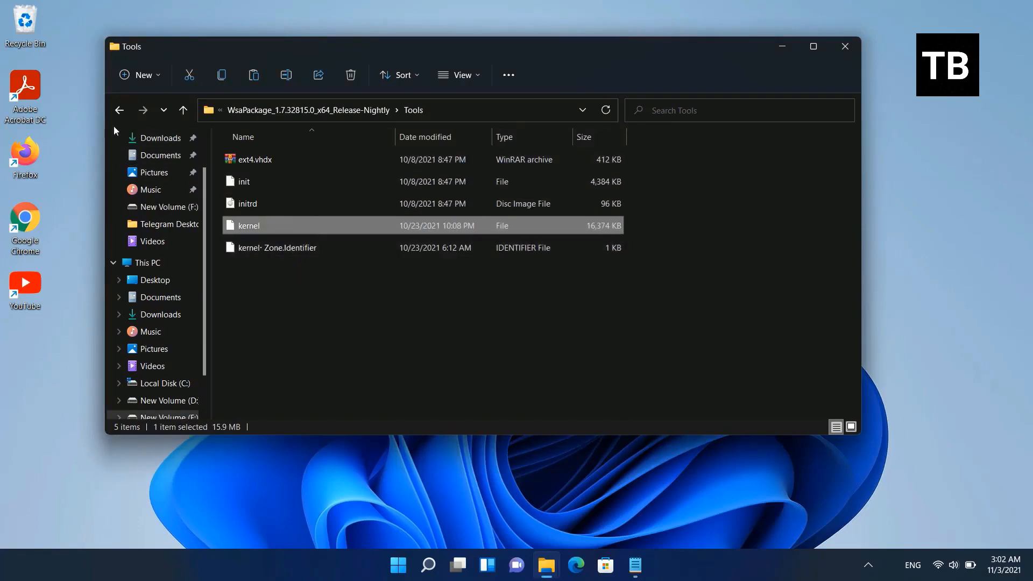
# - Return to the inner WsaPackage_1.7.32815.0_x64_Release-Nightly folder on New Volume (F:) and move its window aside
pyautogui.click(118, 111)
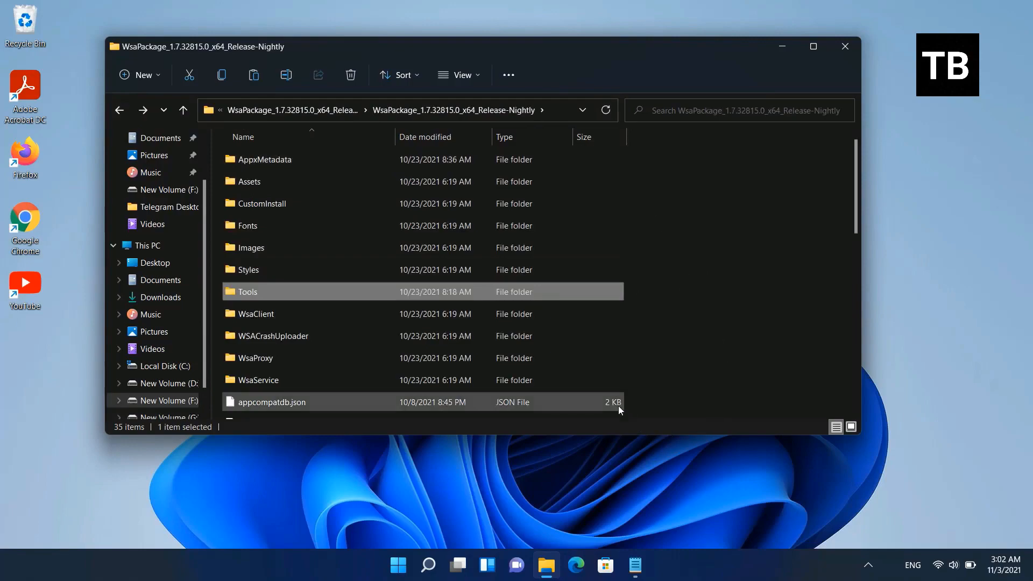
pyautogui.click(121, 111)
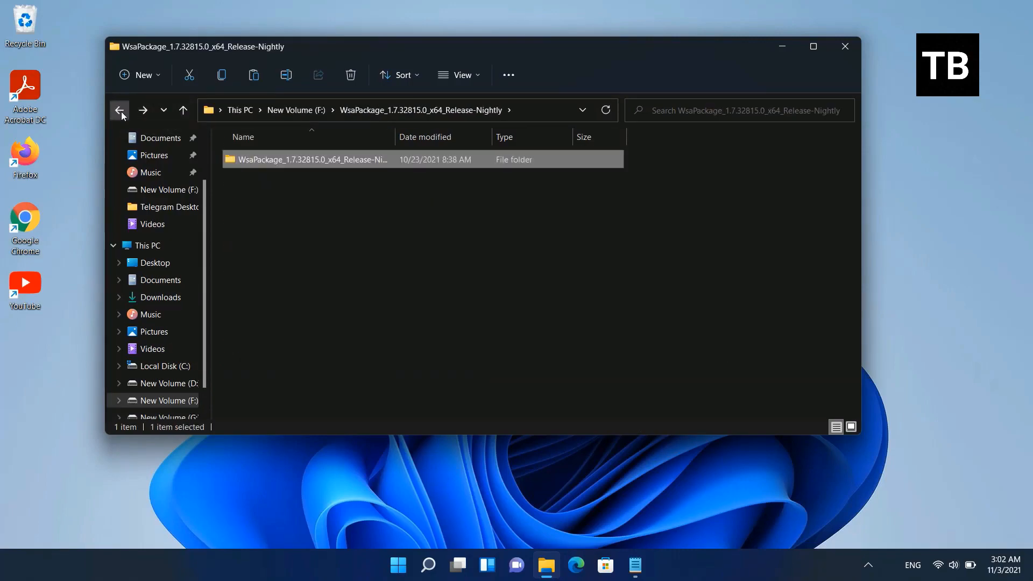
pyautogui.click(120, 111)
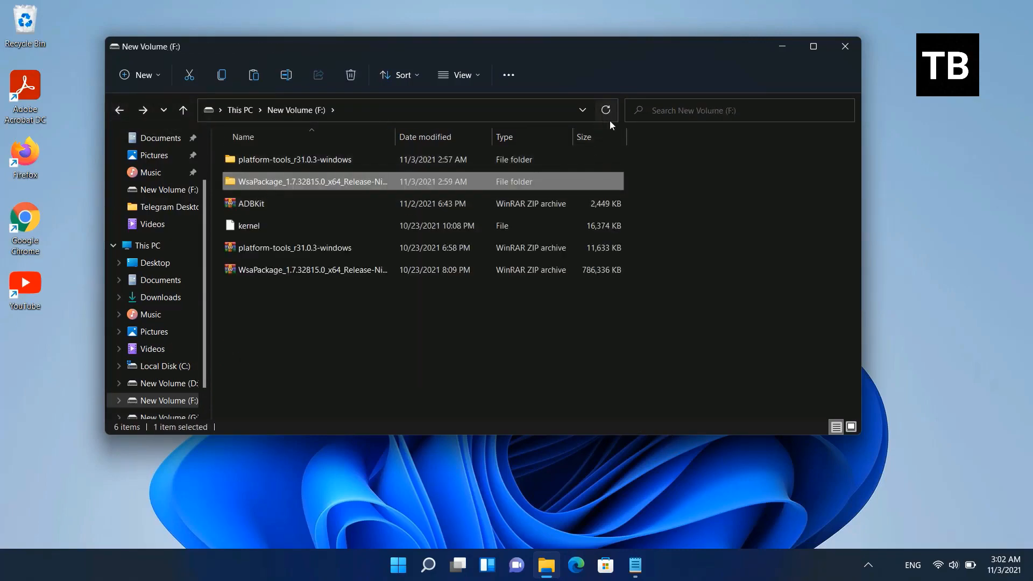
pyautogui.doubleClick(323, 182)
pyautogui.doubleClick(334, 159)
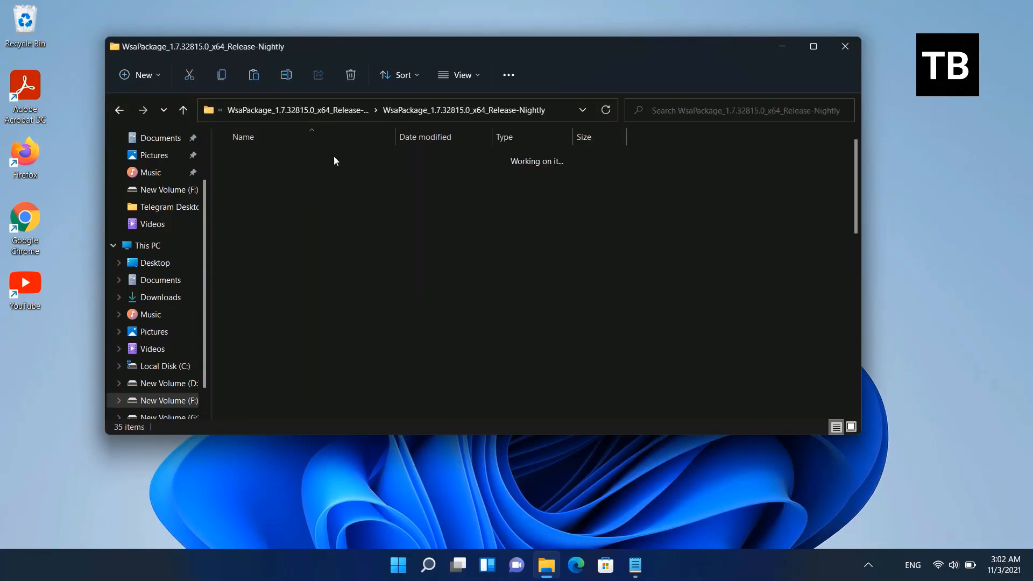
pyautogui.scroll(-5, 290, 269)
pyautogui.scroll(5, 285, 237)
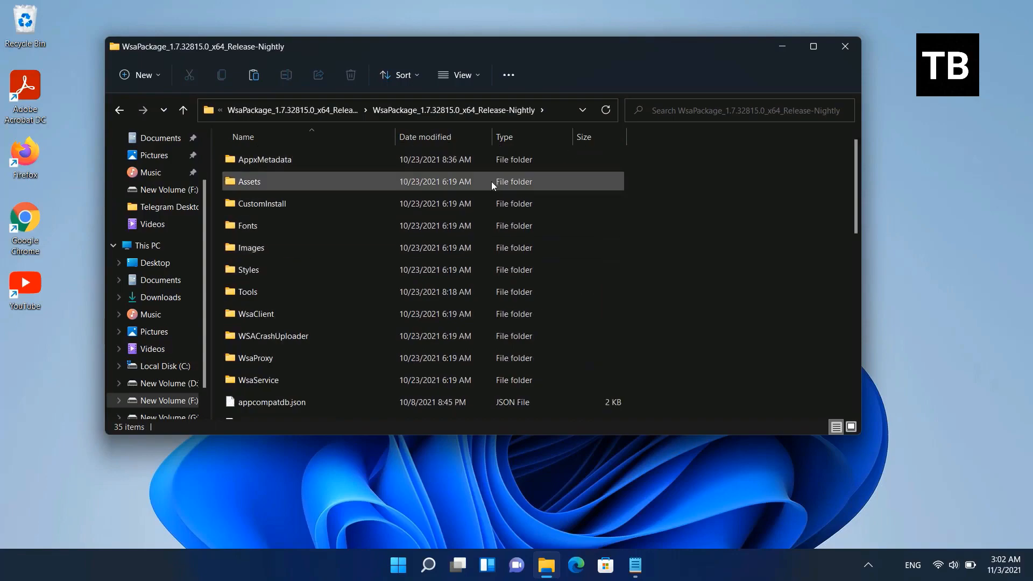
pyautogui.moveTo(602, 46); pyautogui.dragTo(741, 28)
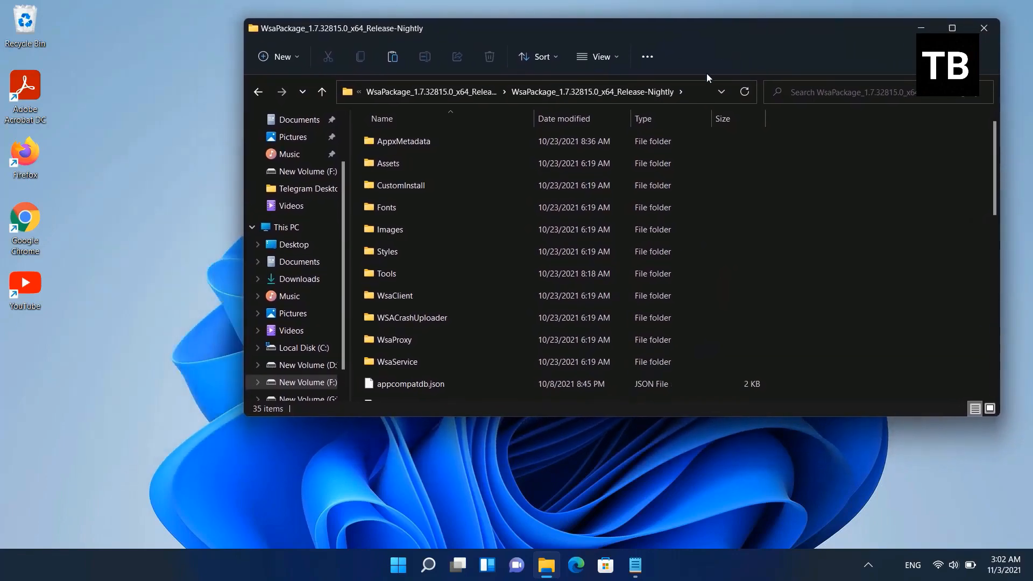
# - Search for powershell, run Windows PowerShell as administrator and move its window clear of the folder window
pyautogui.click(430, 567)
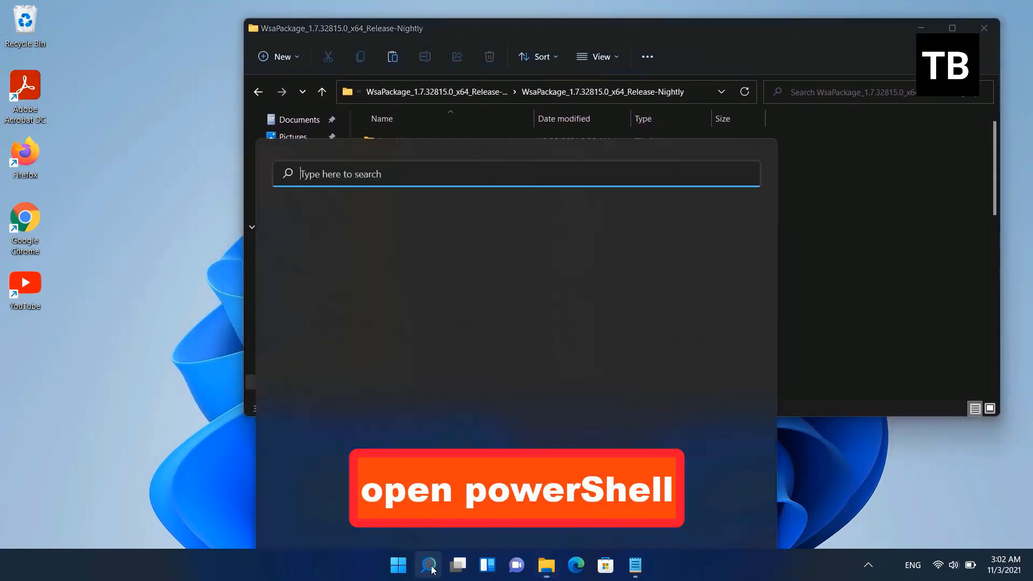
pyautogui.write('power')
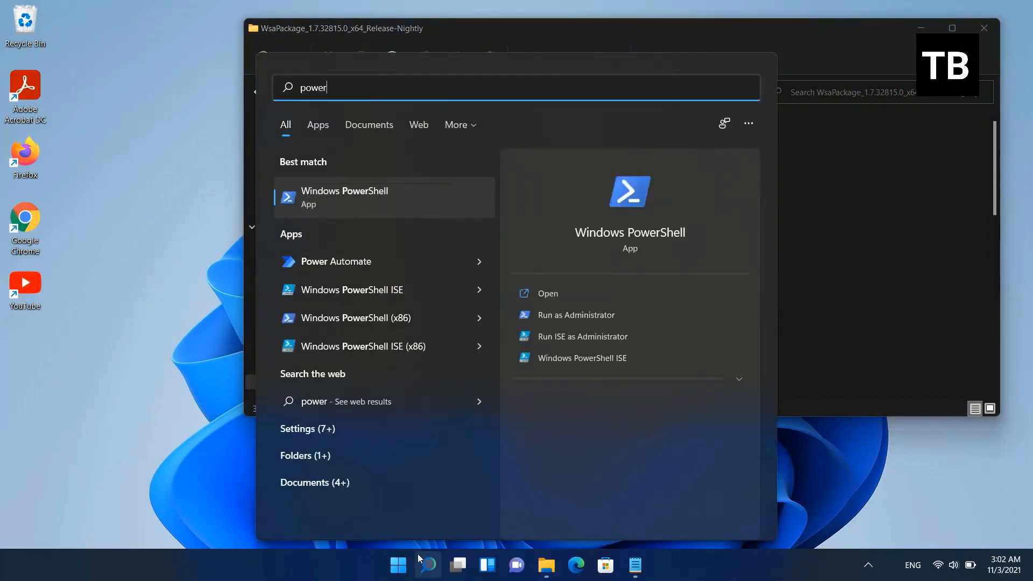
pyautogui.write('shell')
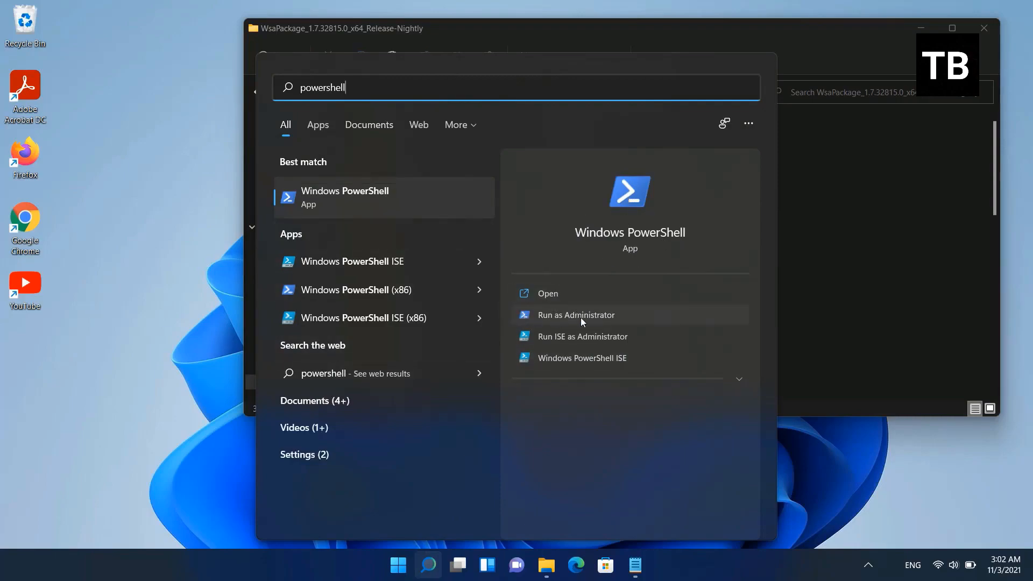
pyautogui.click(557, 316)
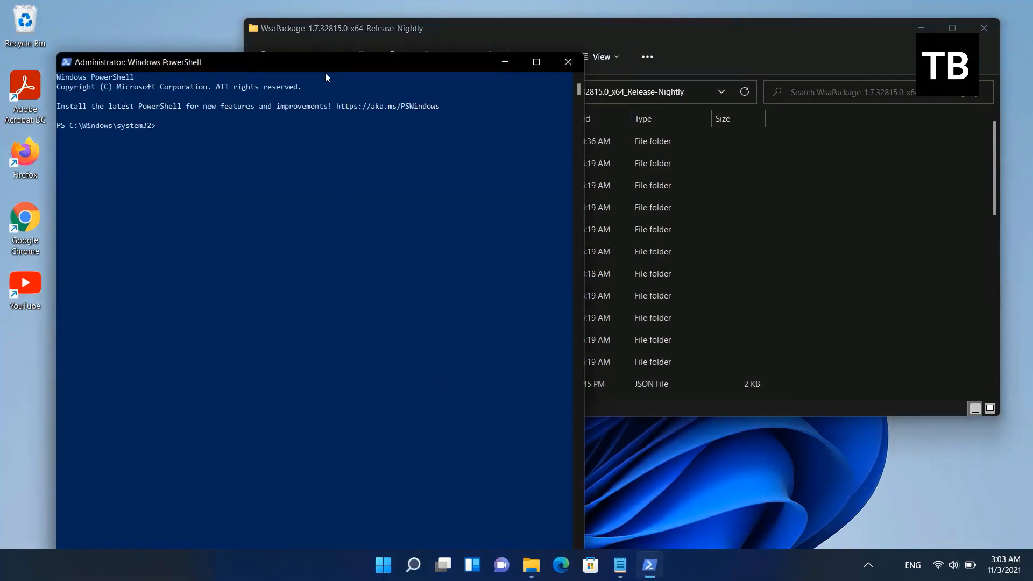
pyautogui.moveTo(325, 62); pyautogui.dragTo(302, 56)
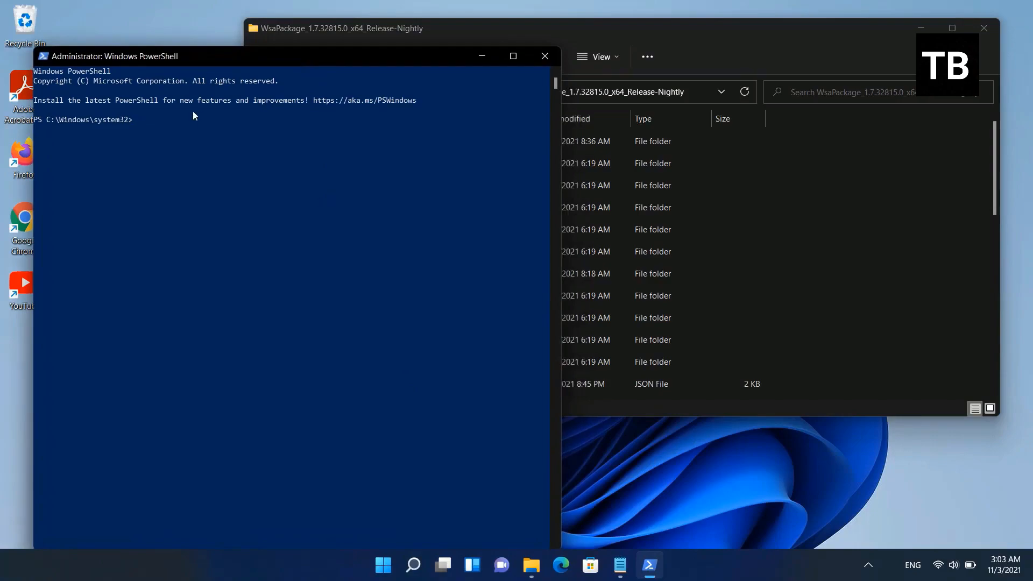
# - Copy the cd command from the adb notes in Notepad and enter it at the PowerShell prompt without running it
pyautogui.click(620, 565)
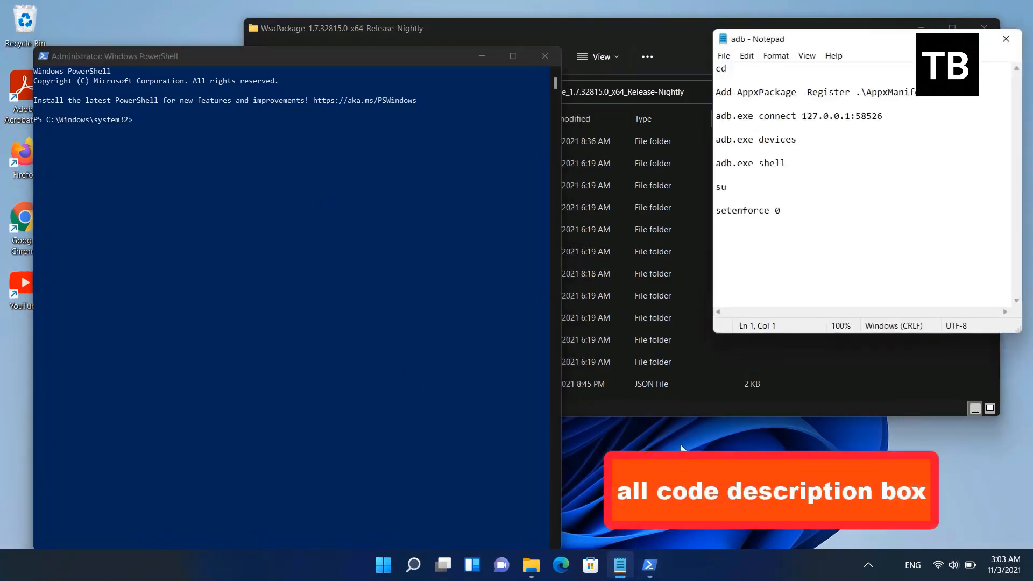
pyautogui.moveTo(729, 68); pyautogui.dragTo(719, 69)
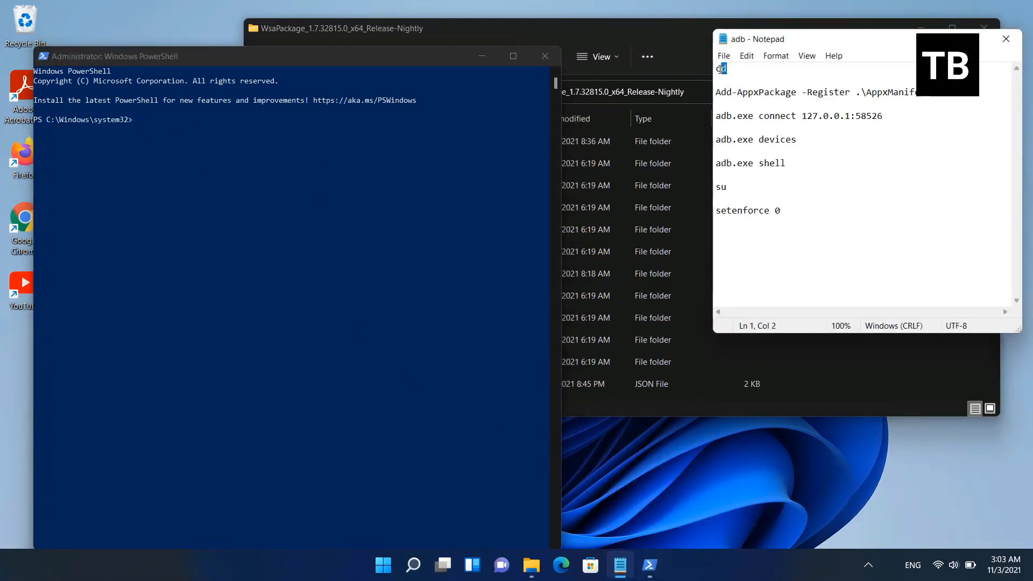
pyautogui.rightClick(721, 68)
pyautogui.click(757, 111)
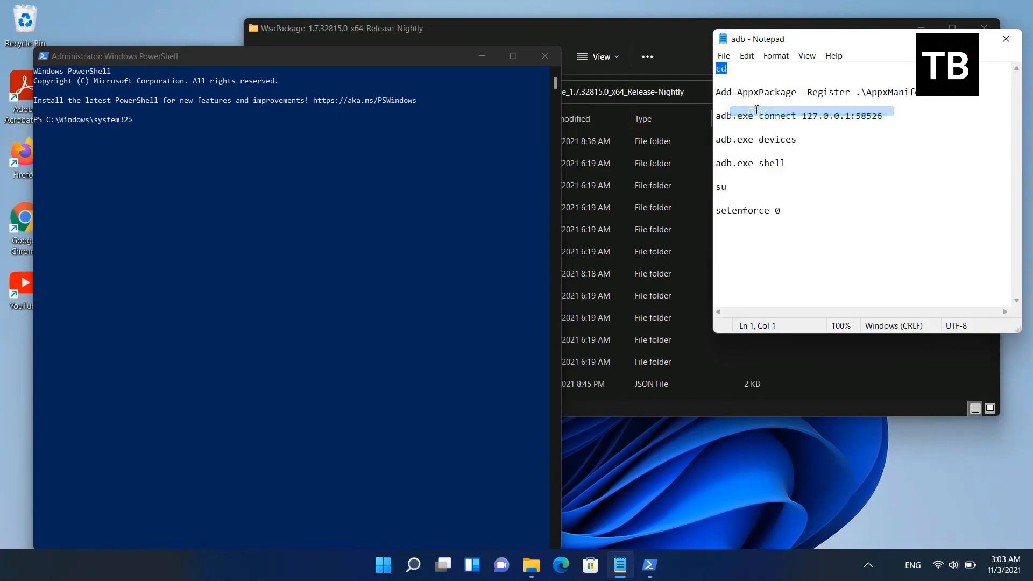
pyautogui.click(167, 131)
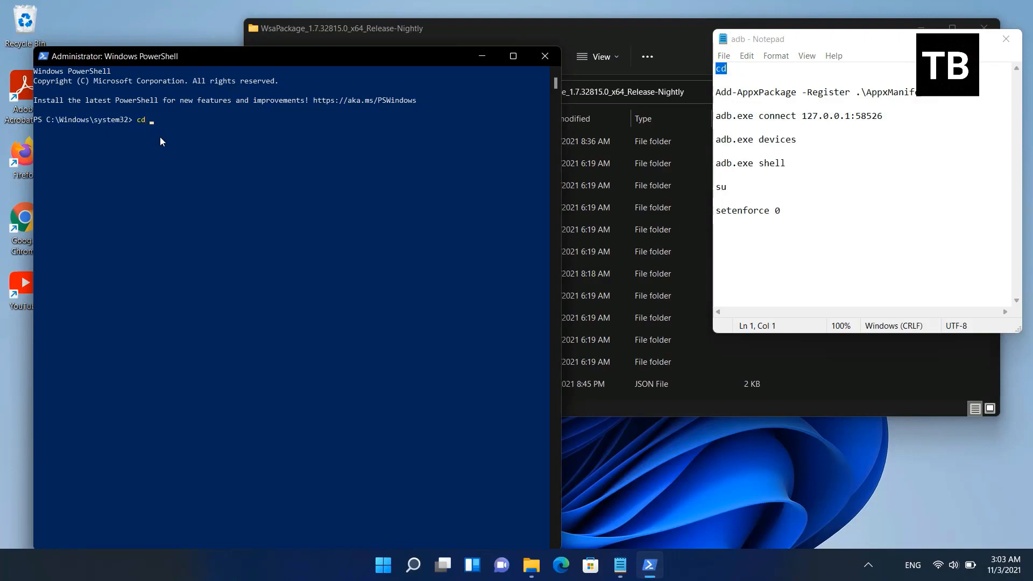
# - Copy the inner WsaPackage folder's full path, append it to the cd command in PowerShell and run the command
pyautogui.click(640, 25)
pyautogui.scroll(-3, 564, 211)
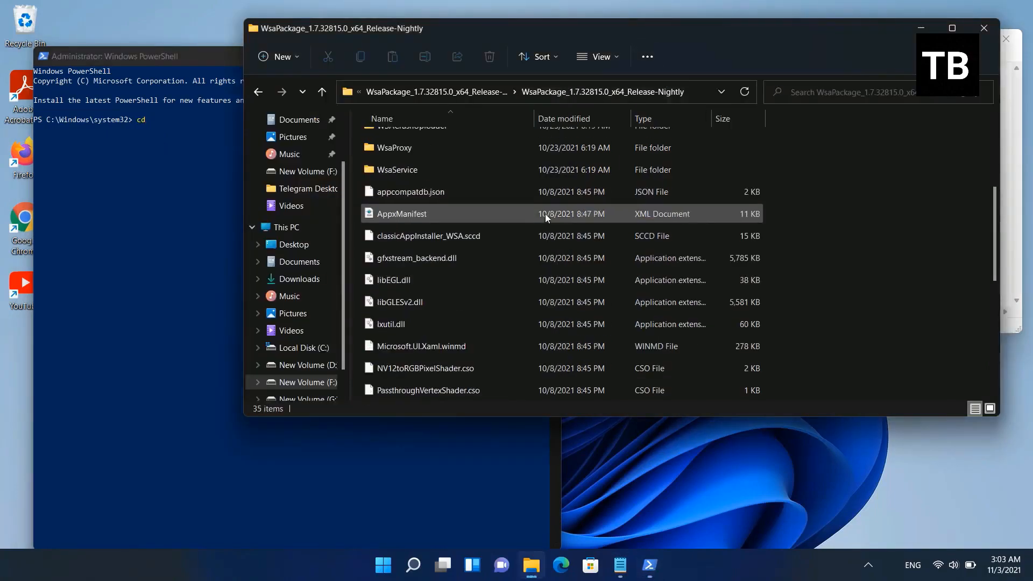
pyautogui.scroll(2, 544, 214)
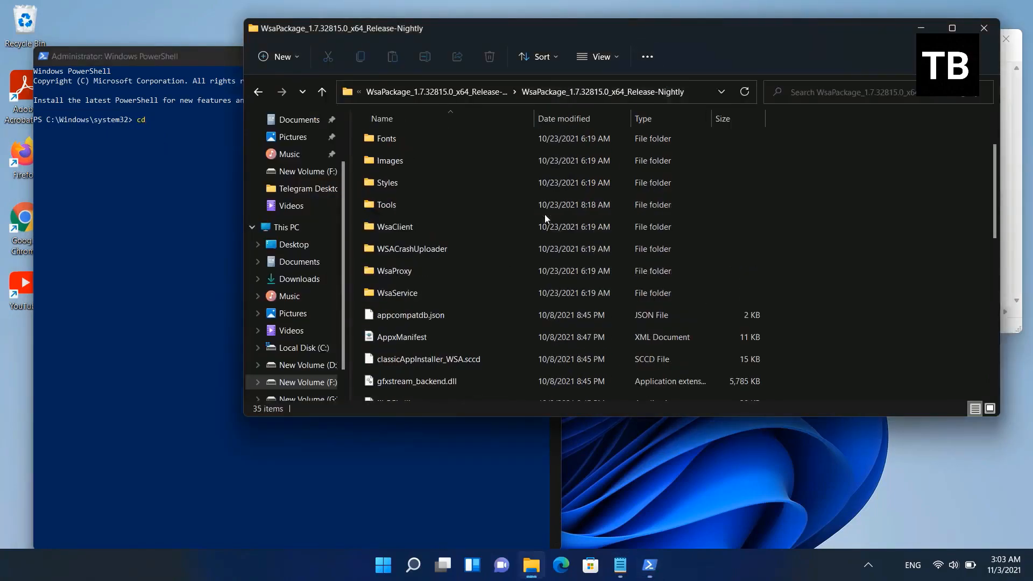
pyautogui.click(696, 92)
pyautogui.rightClick(683, 98)
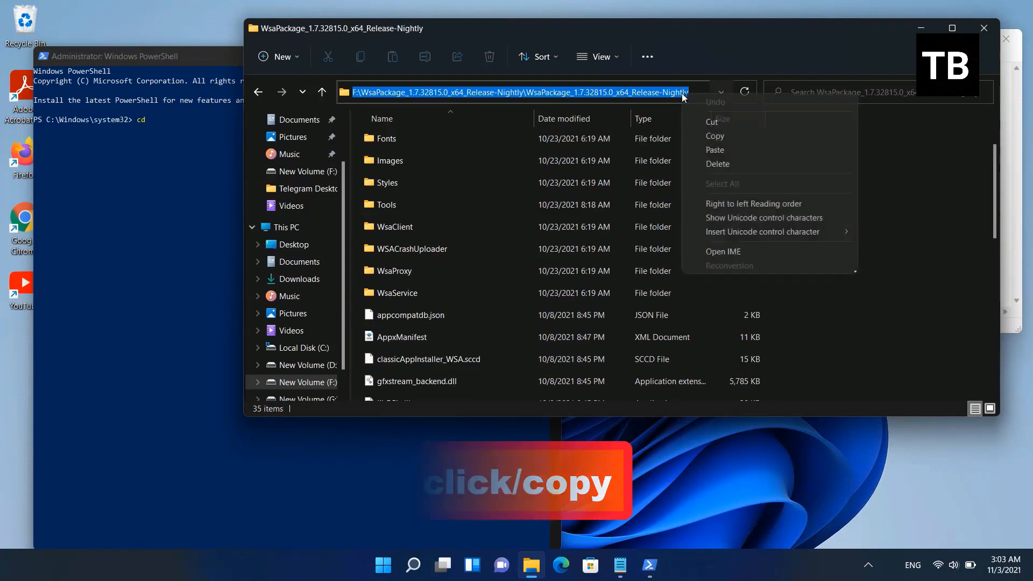
pyautogui.click(705, 136)
pyautogui.click(214, 53)
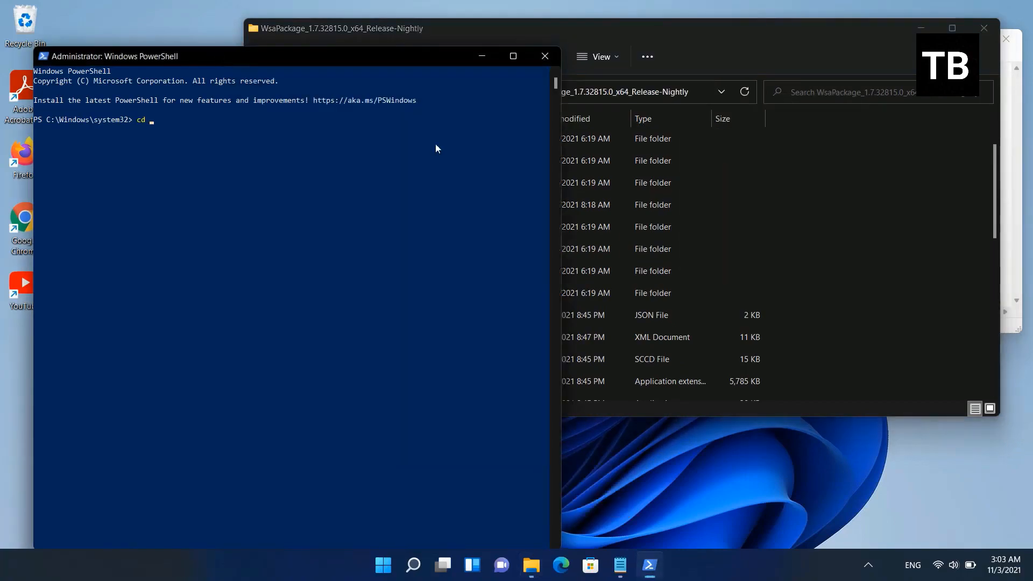
pyautogui.rightClick(193, 140)
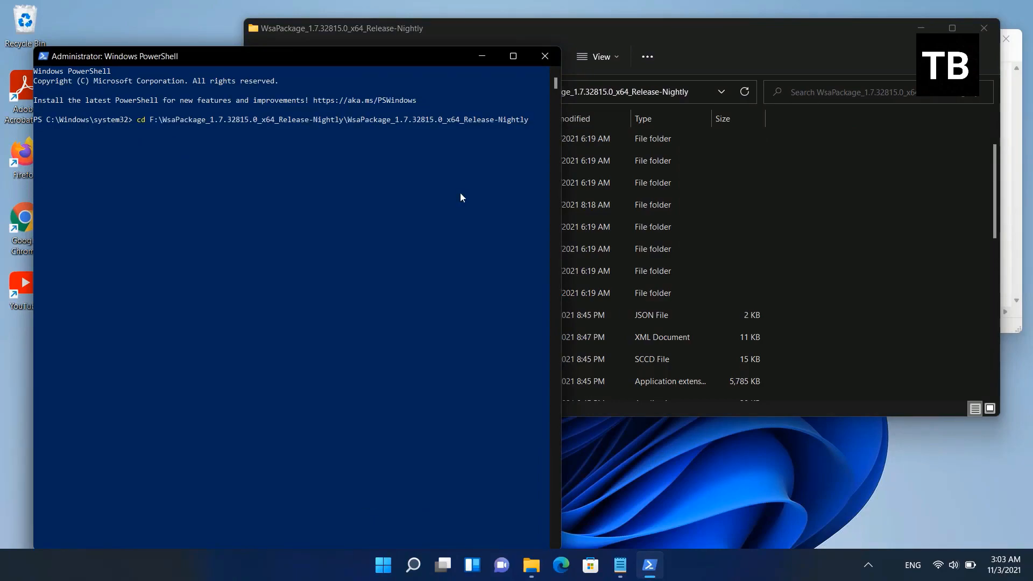
pyautogui.press('Return')
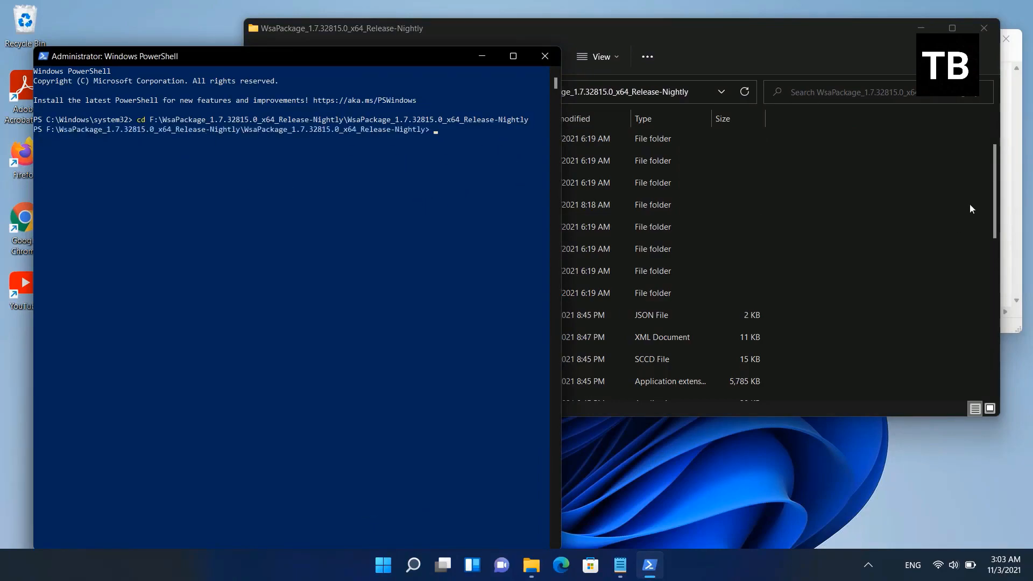
# - Copy Add-AppxPackage -Register .\AppxManifest.xml from the adb notes, run it in PowerShell and check the recently added apps for Windows Subsystem for Android
pyautogui.click(1015, 135)
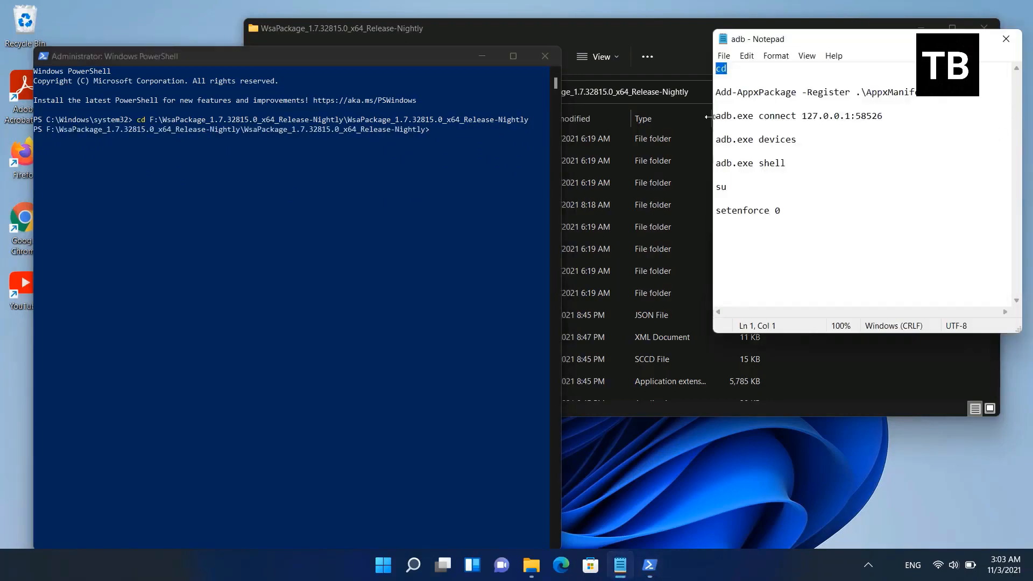
pyautogui.moveTo(951, 96); pyautogui.dragTo(715, 96)
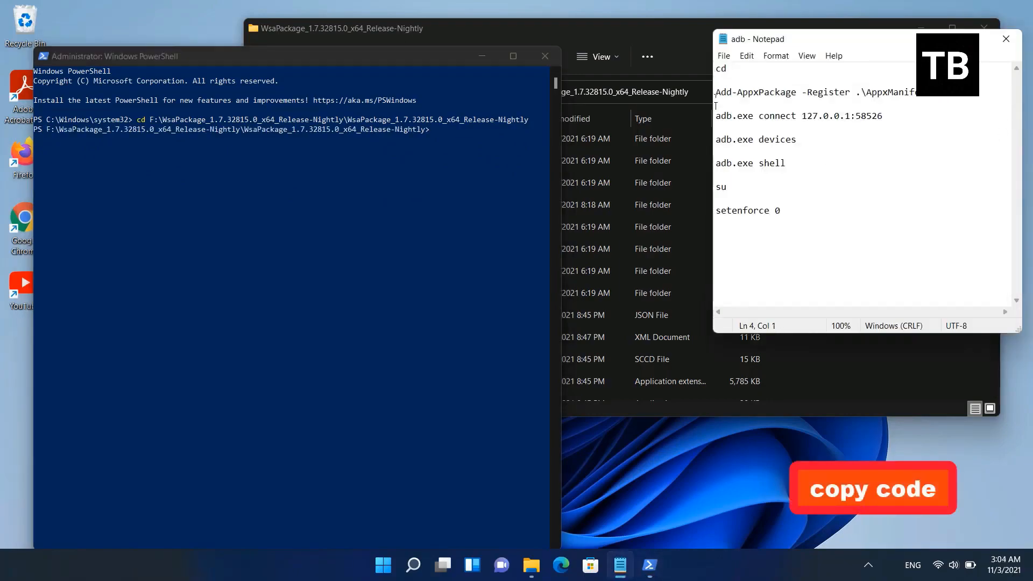
pyautogui.tripleClick(715, 96)
pyautogui.rightClick(732, 93)
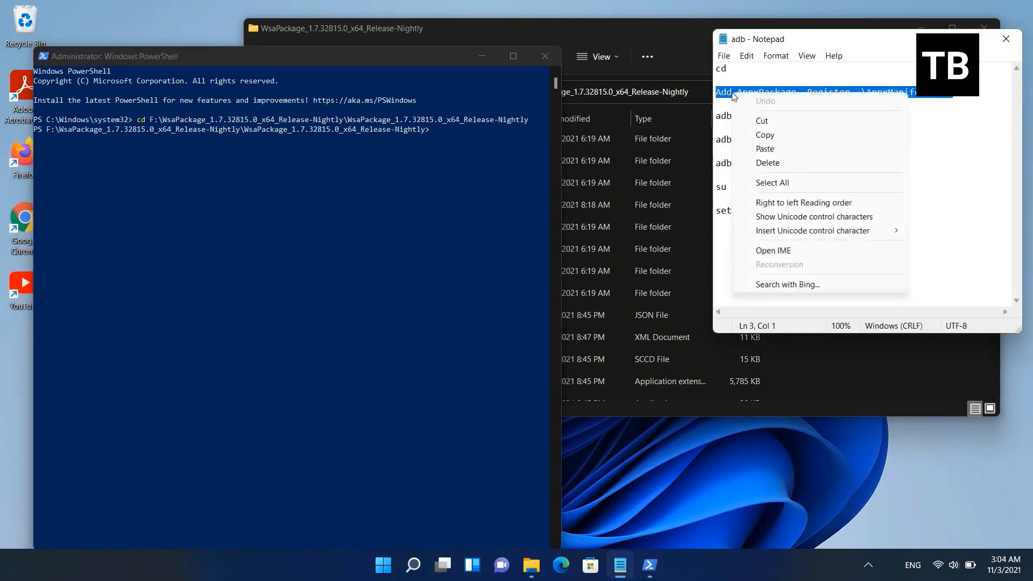
pyautogui.click(765, 135)
pyautogui.click(418, 56)
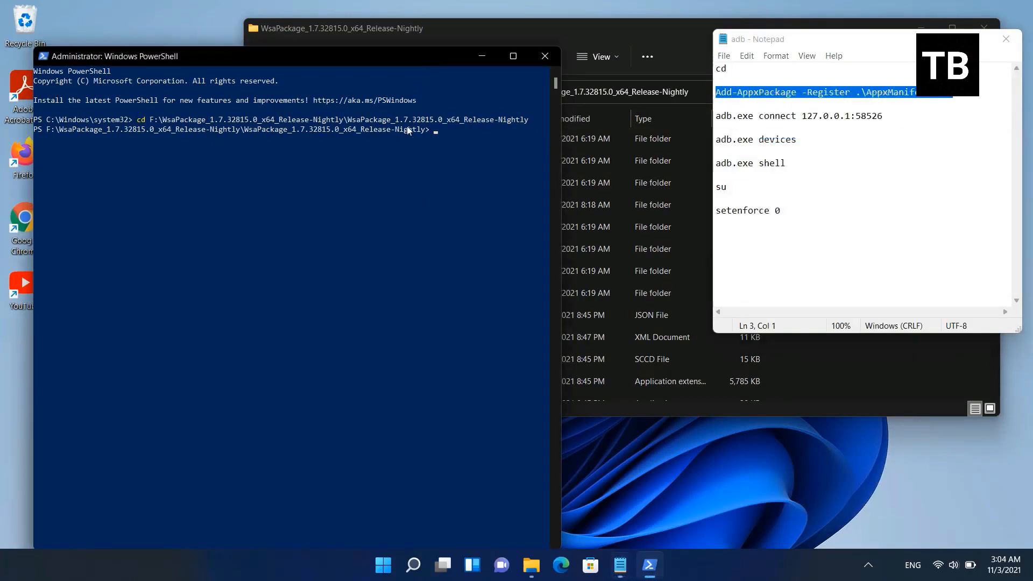
pyautogui.rightClick(456, 138)
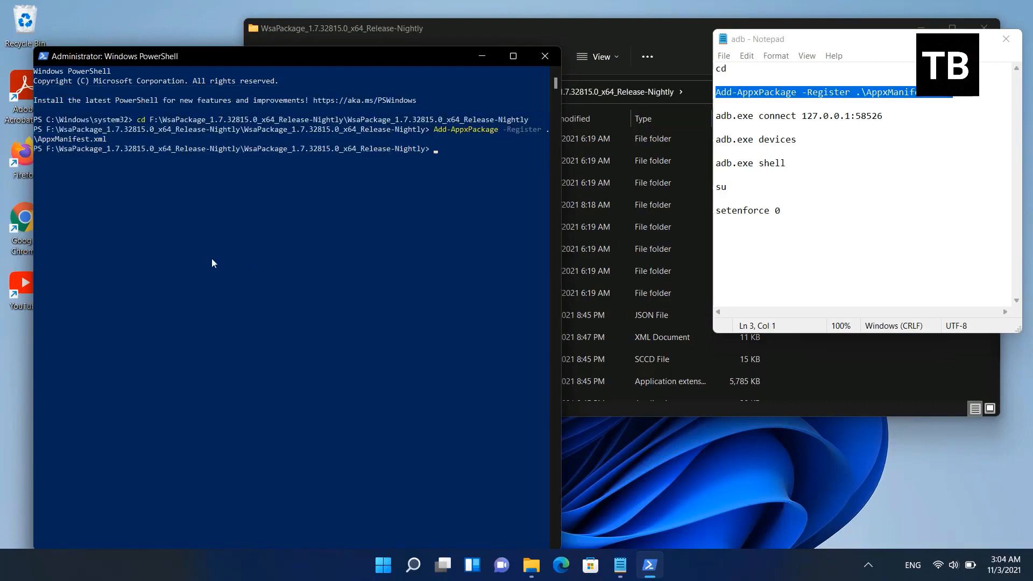
pyautogui.click(383, 565)
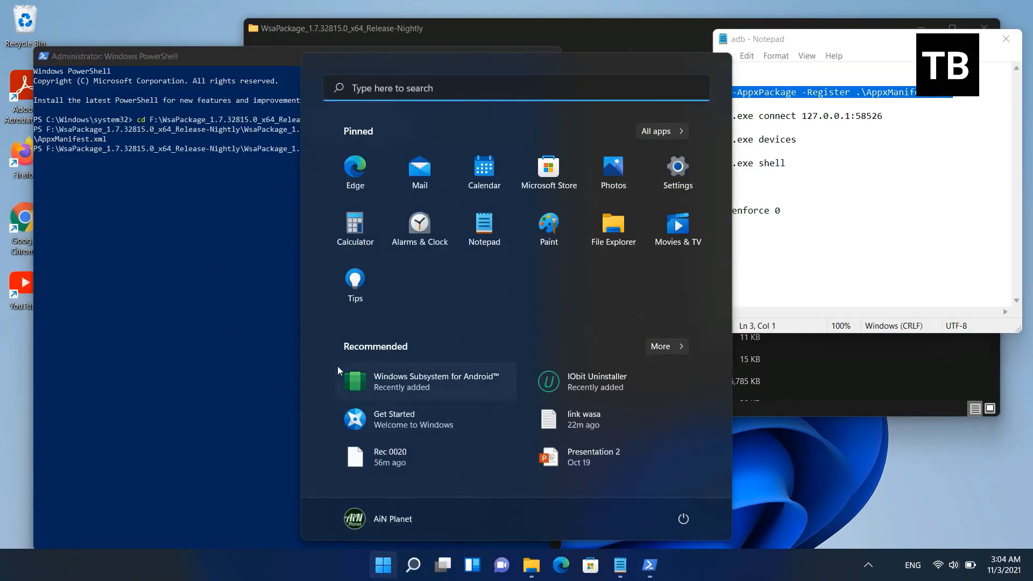
pyautogui.click(247, 56)
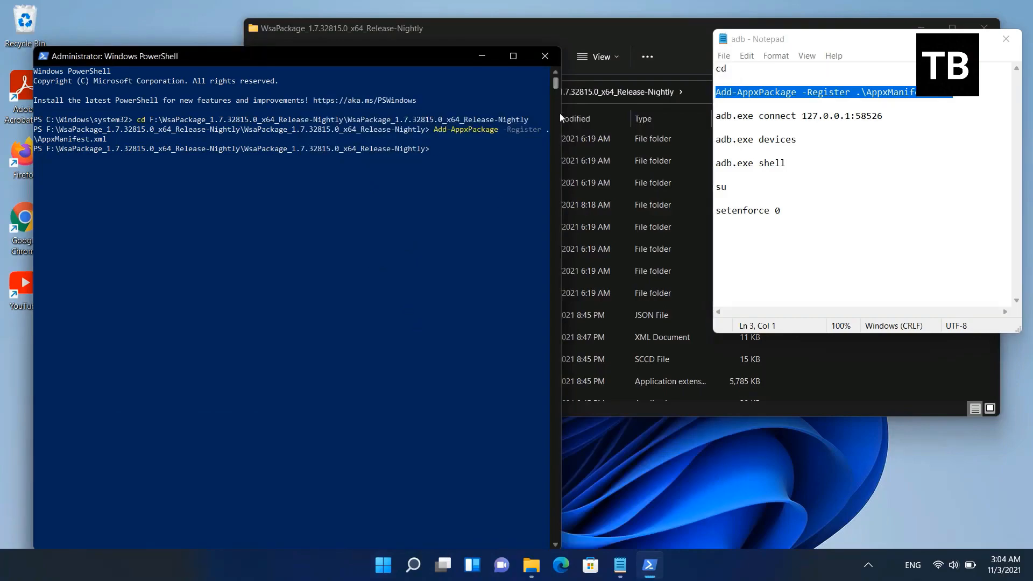
# - Close Windows PowerShell and minimise the WsaPackage folder window and the adb notes to clear the desktop
pyautogui.click(543, 55)
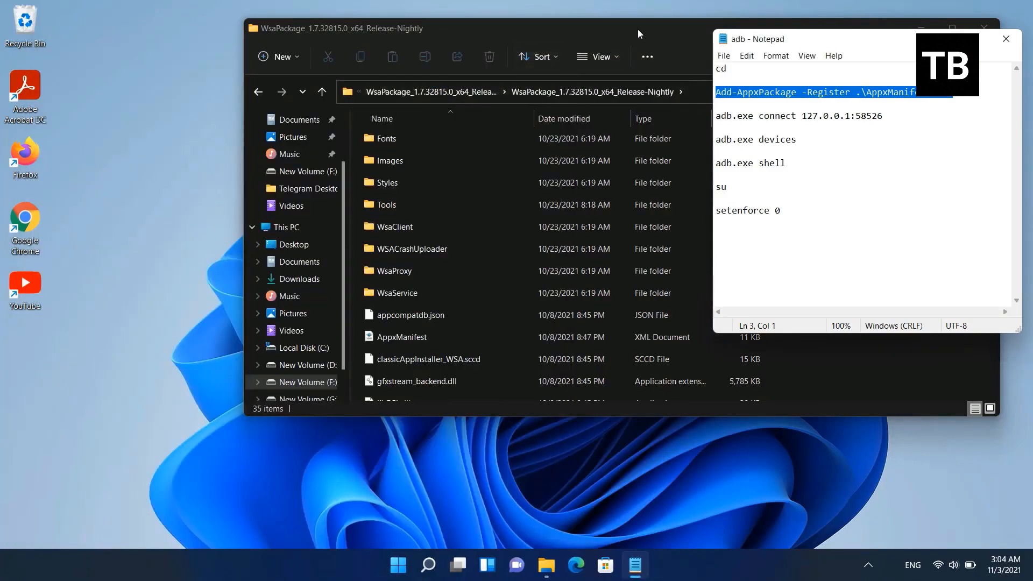
pyautogui.click(763, 55)
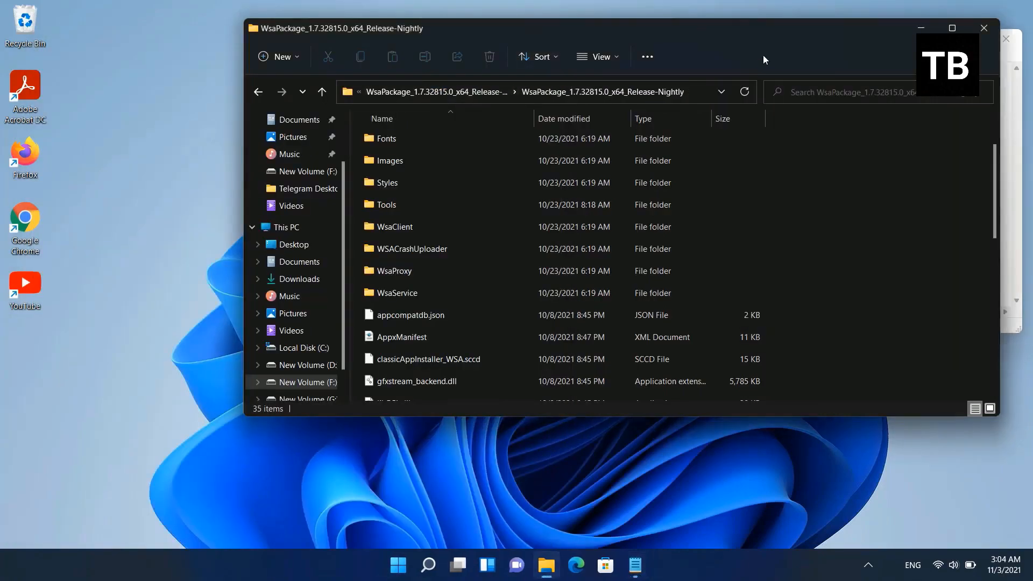
pyautogui.click(984, 27)
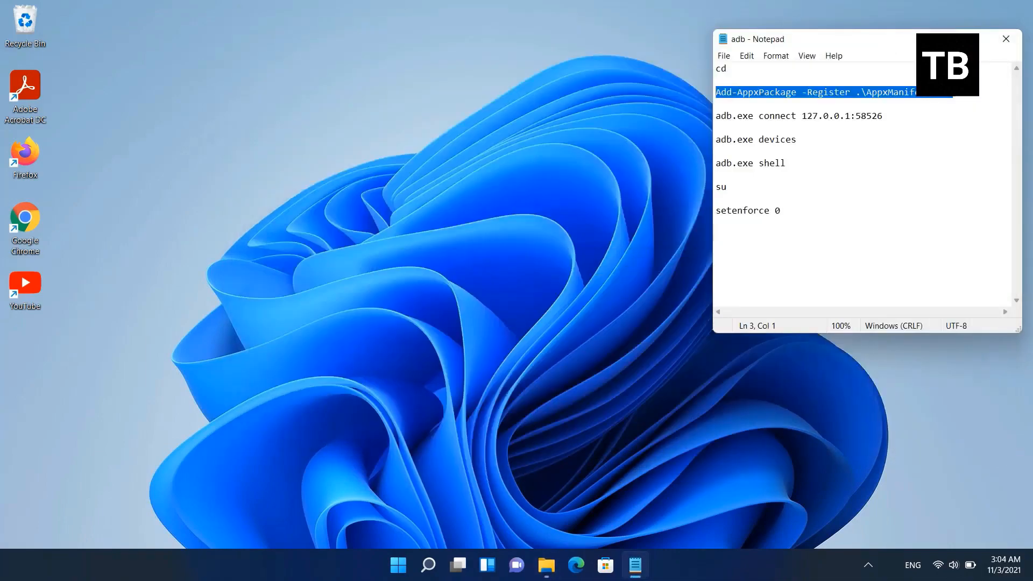
pyautogui.click(956, 38)
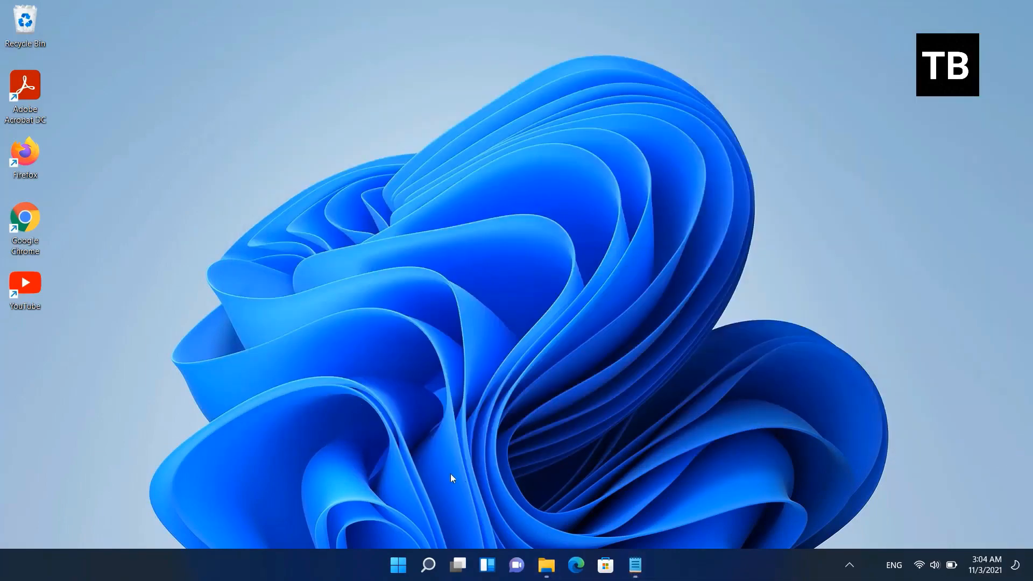
# - Open Windows Subsystem for Android from the recently added apps and switch on Developer mode
pyautogui.click(398, 565)
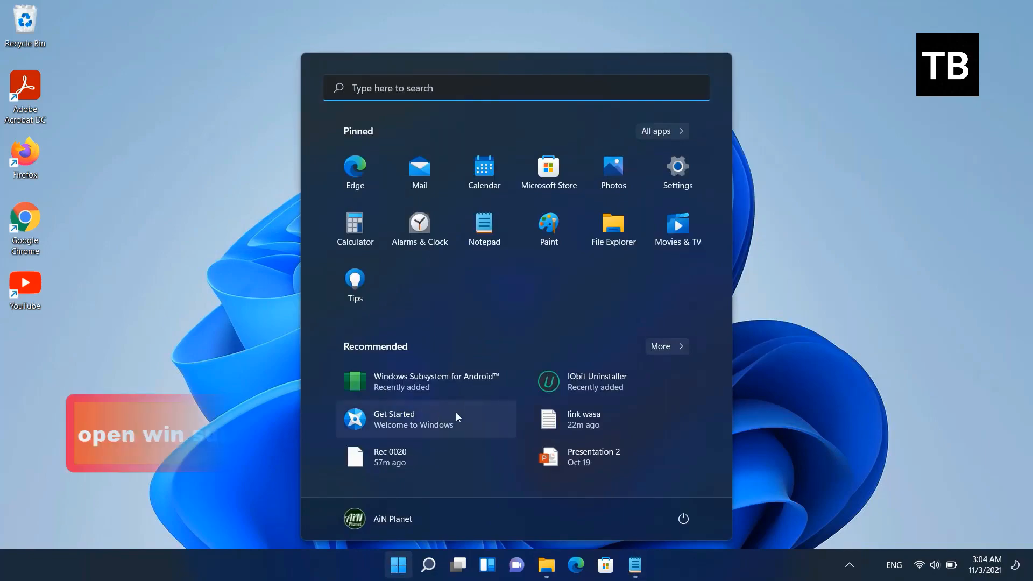
pyautogui.click(418, 383)
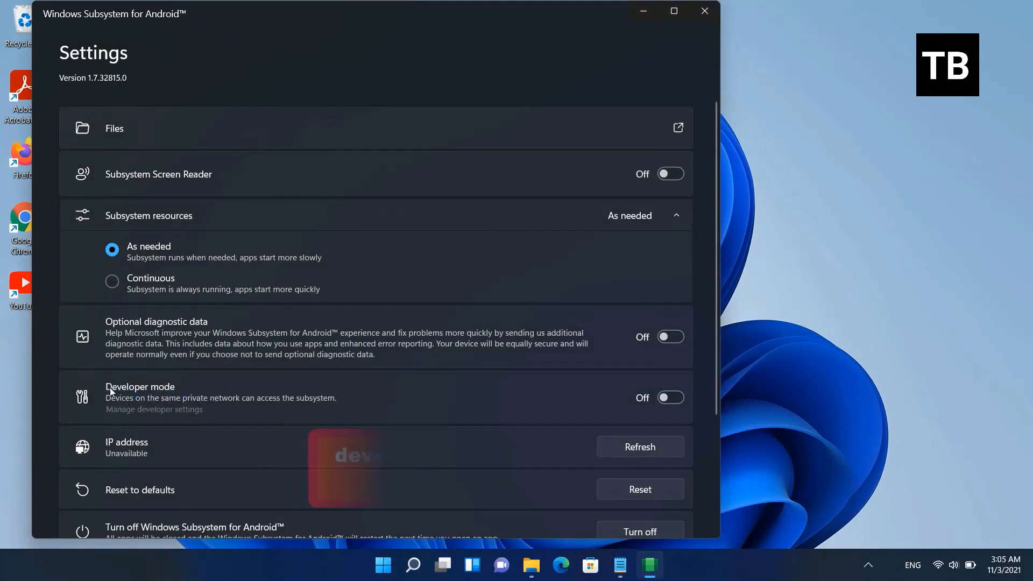
pyautogui.click(679, 398)
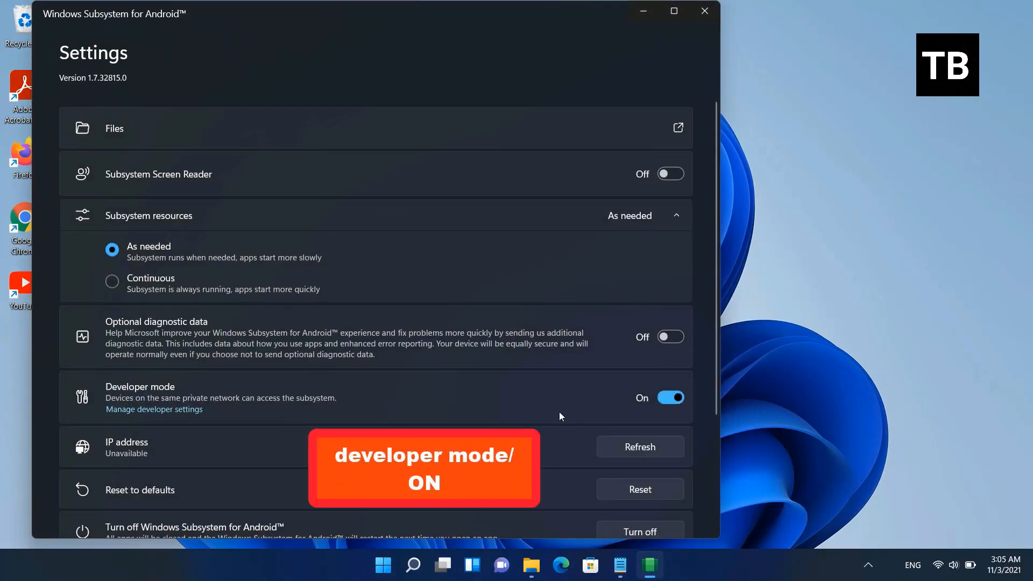
# - Refresh the subsystem's IP address, switch Developer mode off and on again, and continue through the optional diagnostic data dialog
pyautogui.click(643, 448)
pyautogui.click(642, 448)
pyautogui.click(666, 399)
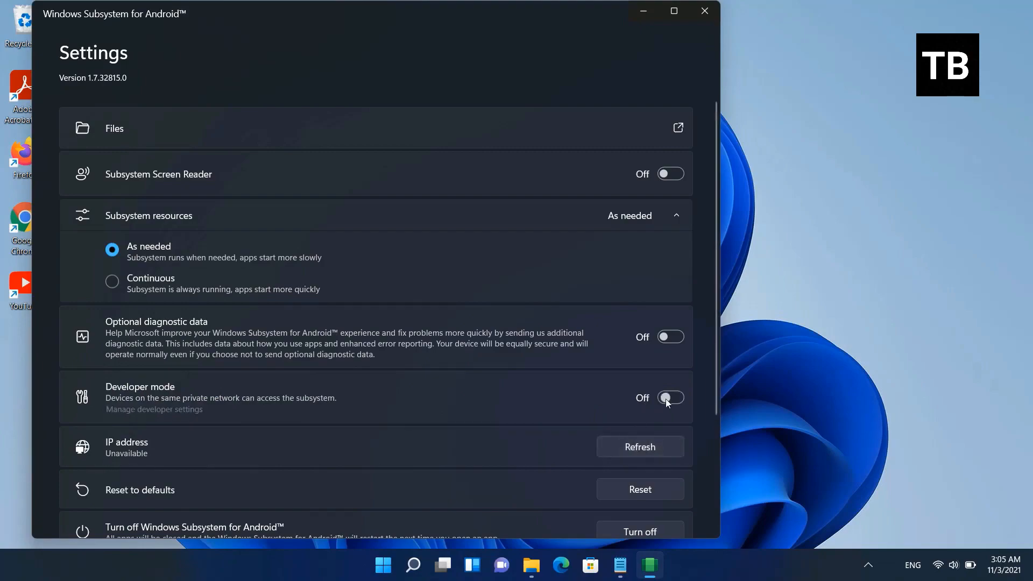
pyautogui.click(665, 398)
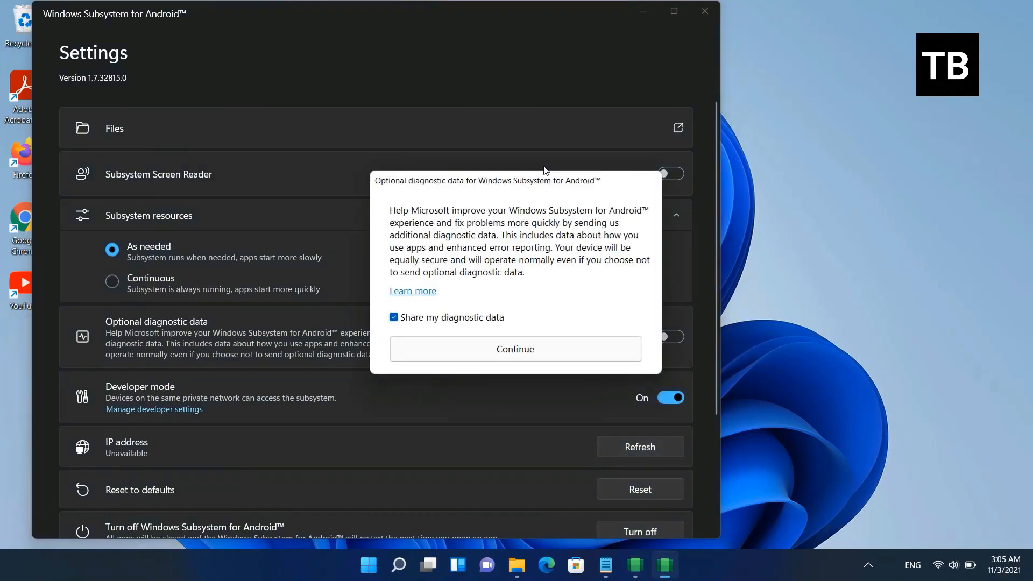
pyautogui.click(504, 355)
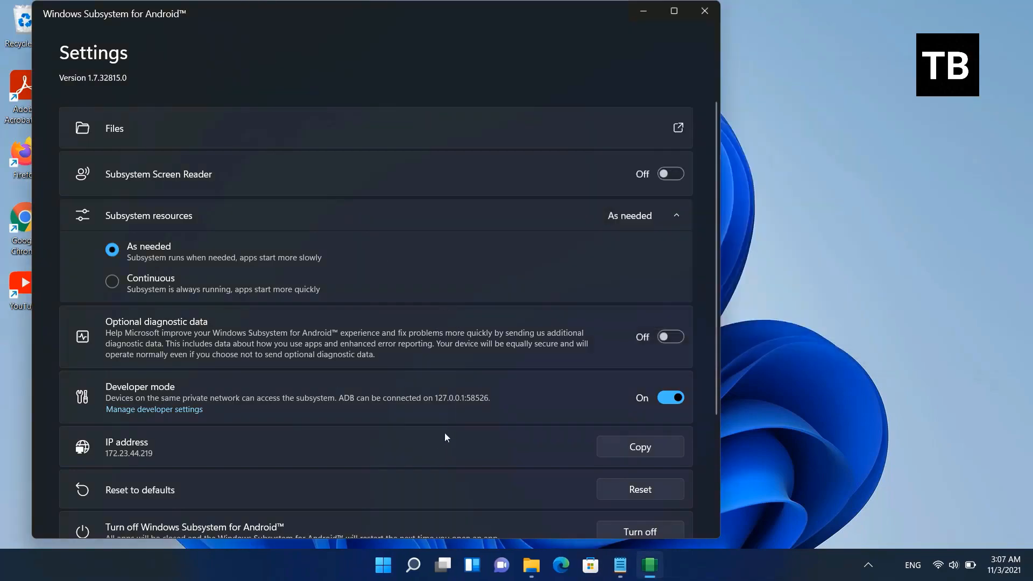
# - Open the subsystem's Files window, place it over the settings window and check the pinned apps for Play Store
pyautogui.click(678, 127)
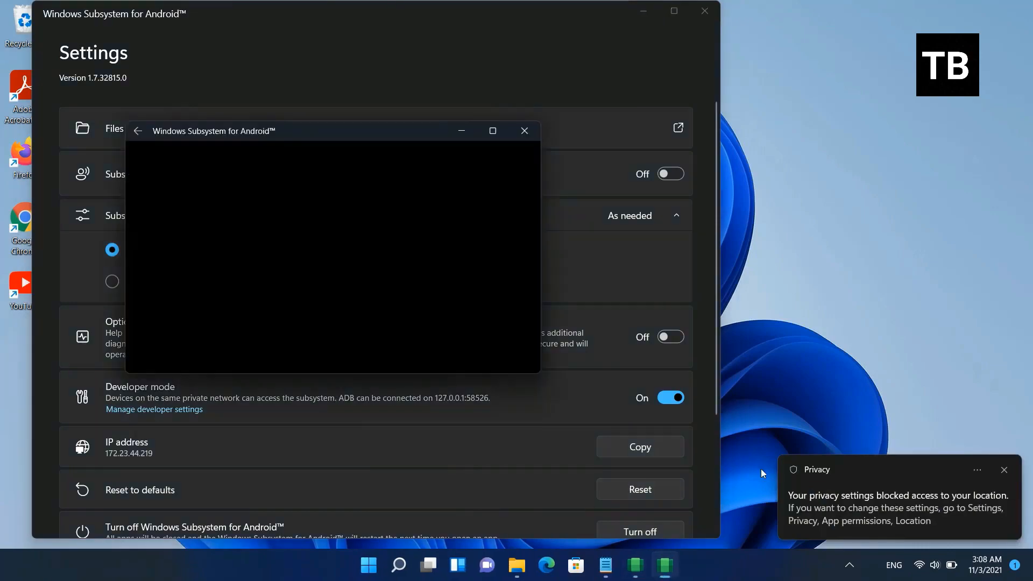
pyautogui.click(1003, 469)
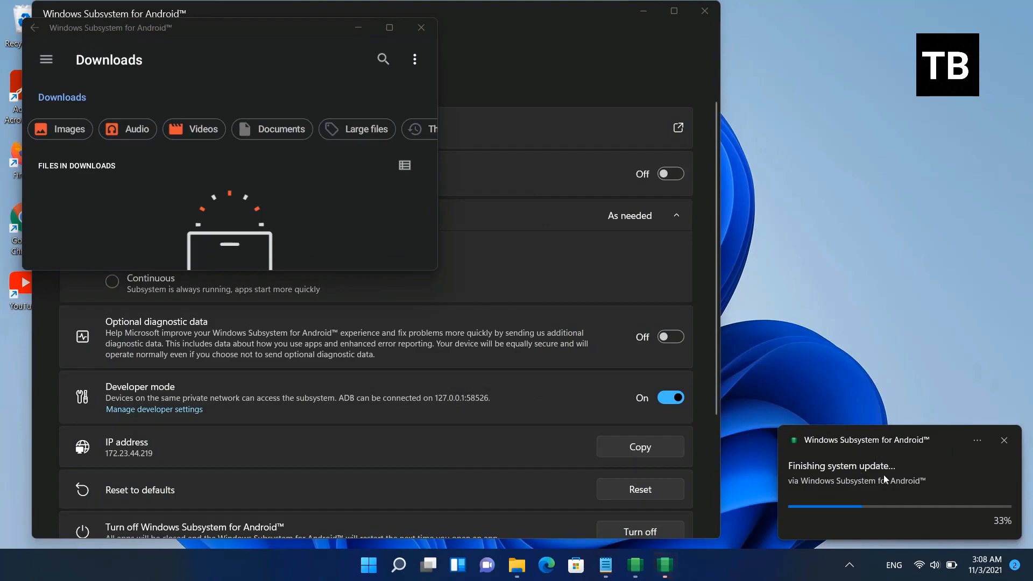
pyautogui.click(240, 479)
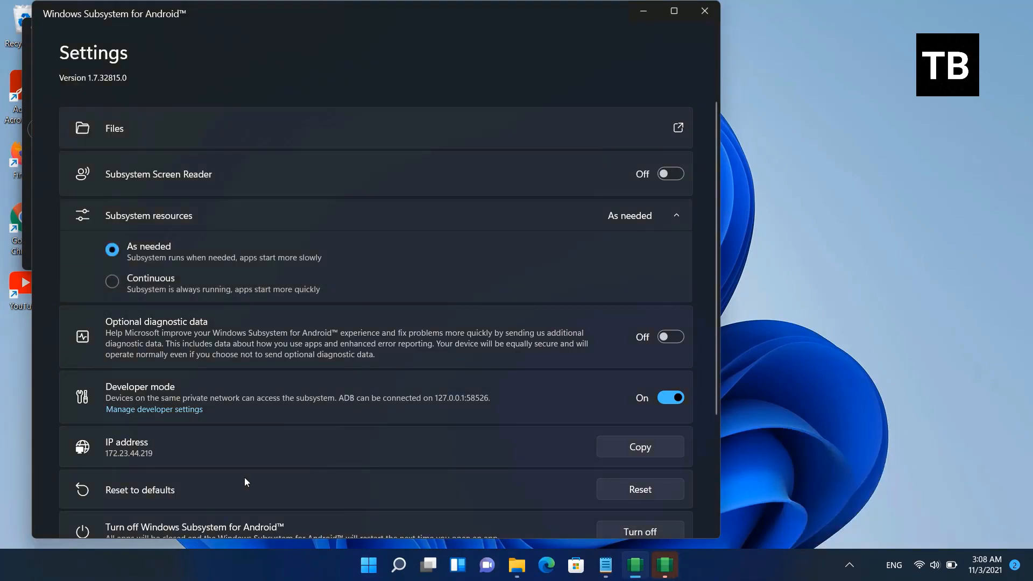
pyautogui.click(665, 565)
pyautogui.moveTo(259, 33); pyautogui.dragTo(493, 47)
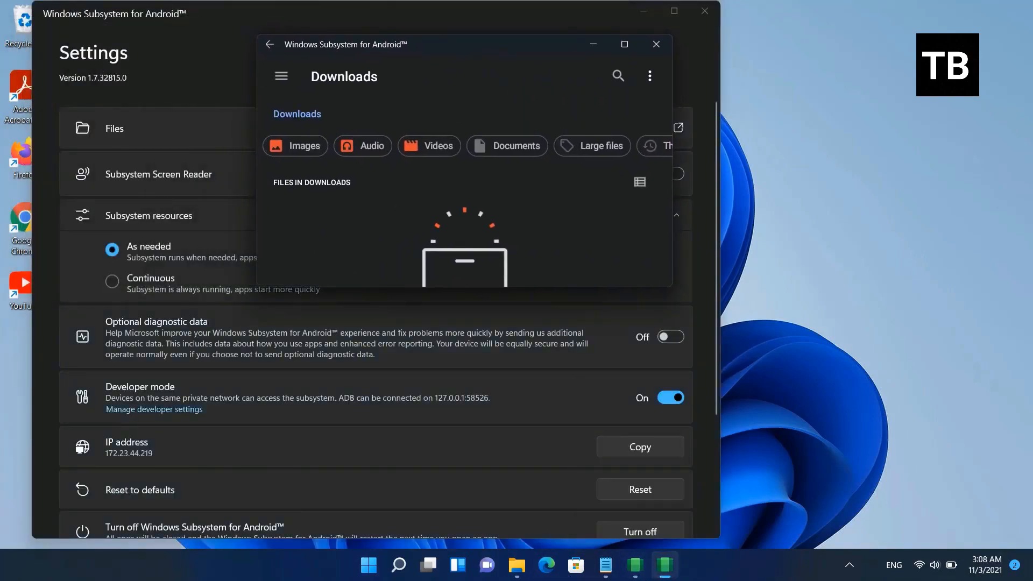
pyautogui.moveTo(519, 46); pyautogui.dragTo(509, 19)
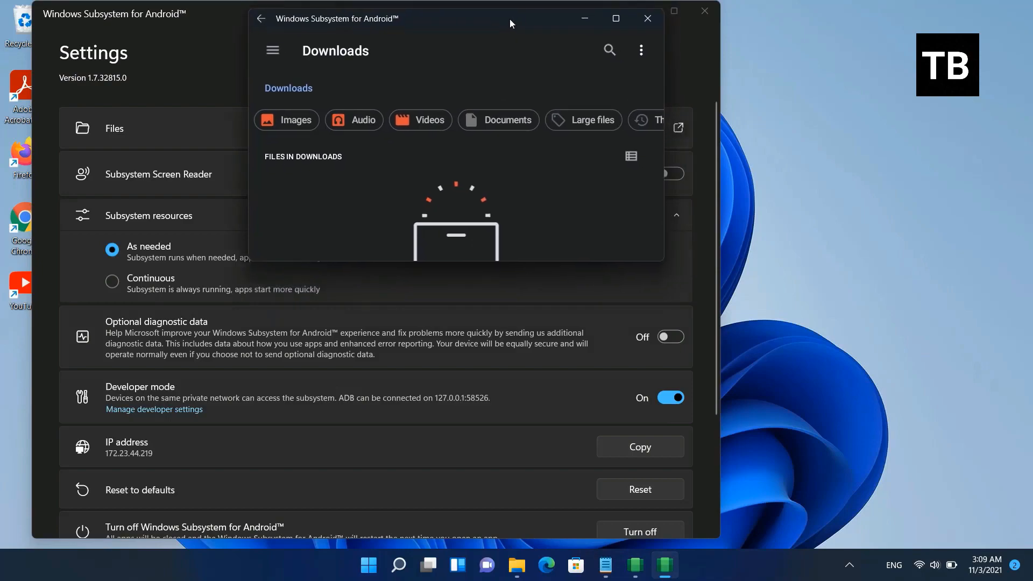
pyautogui.click(369, 565)
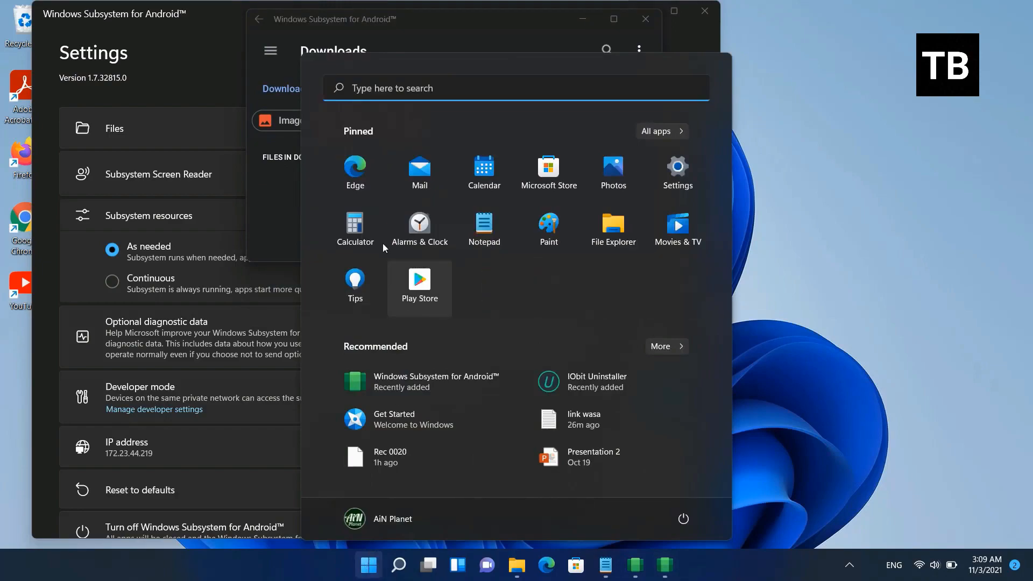
pyautogui.click(446, 20)
# - Switch to File Explorer and open the platform-tools folder inside the adb folder on Local Disk (C:)
pyautogui.click(517, 565)
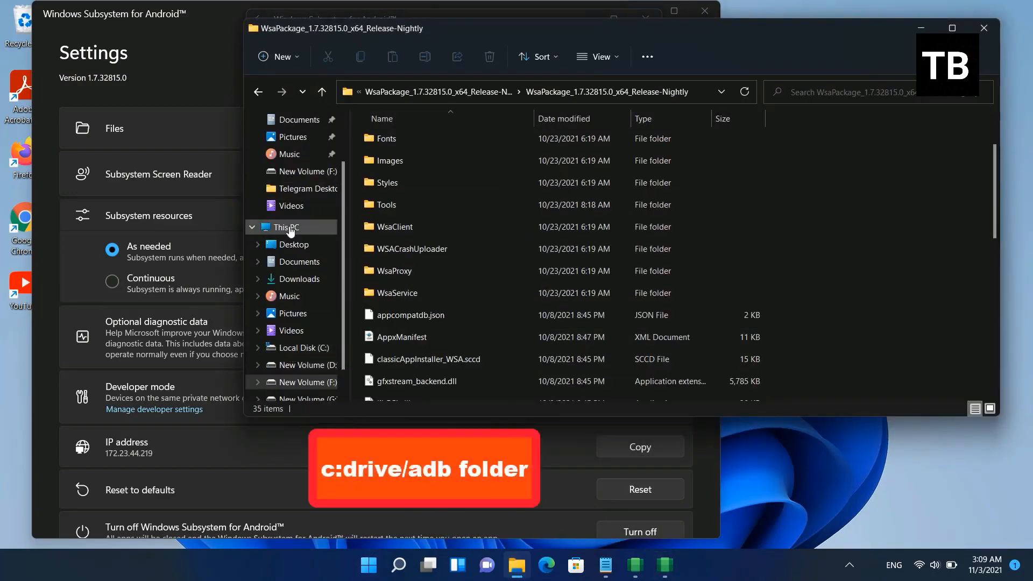
pyautogui.click(290, 229)
pyautogui.doubleClick(441, 234)
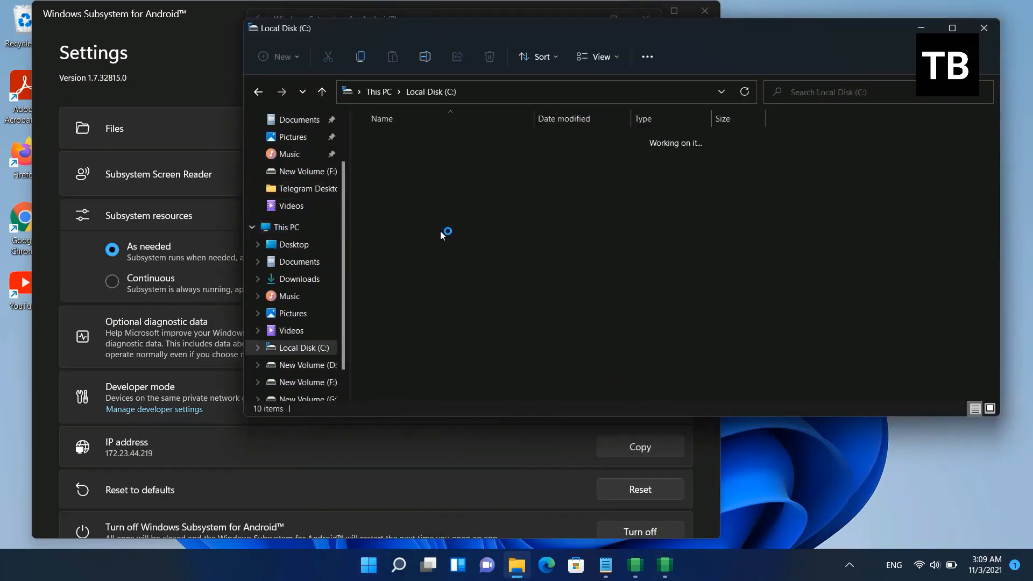
pyautogui.doubleClick(383, 162)
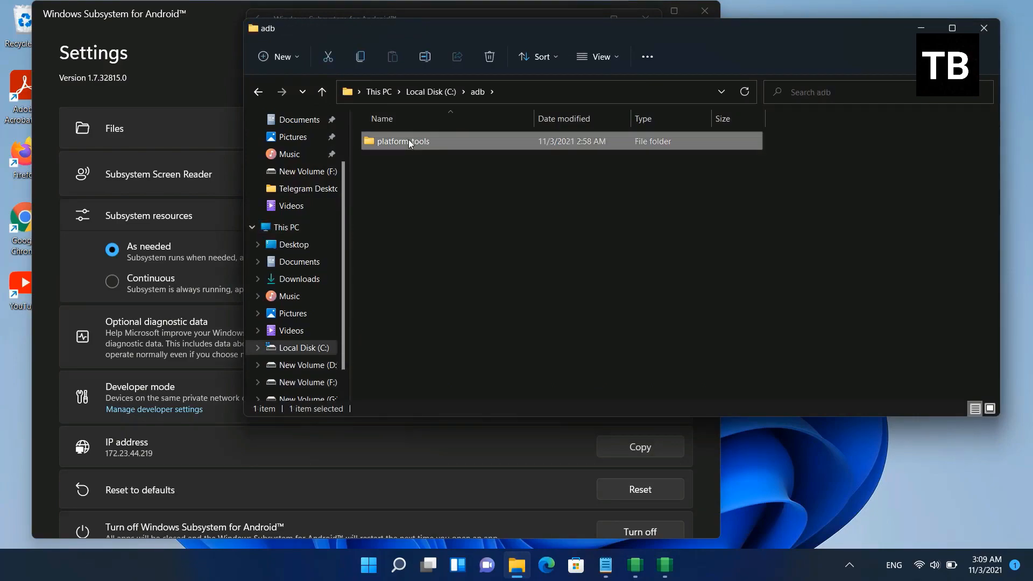
pyautogui.doubleClick(408, 141)
# - Launch a command prompt with cmd directly in C:\adb\platform-tools
pyautogui.click(609, 92)
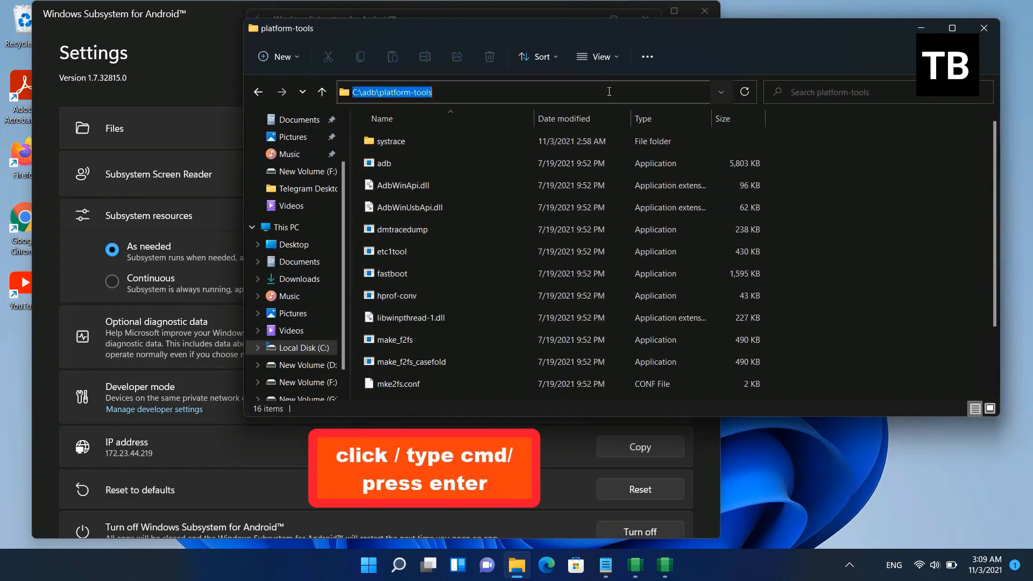
pyautogui.write('cmd')
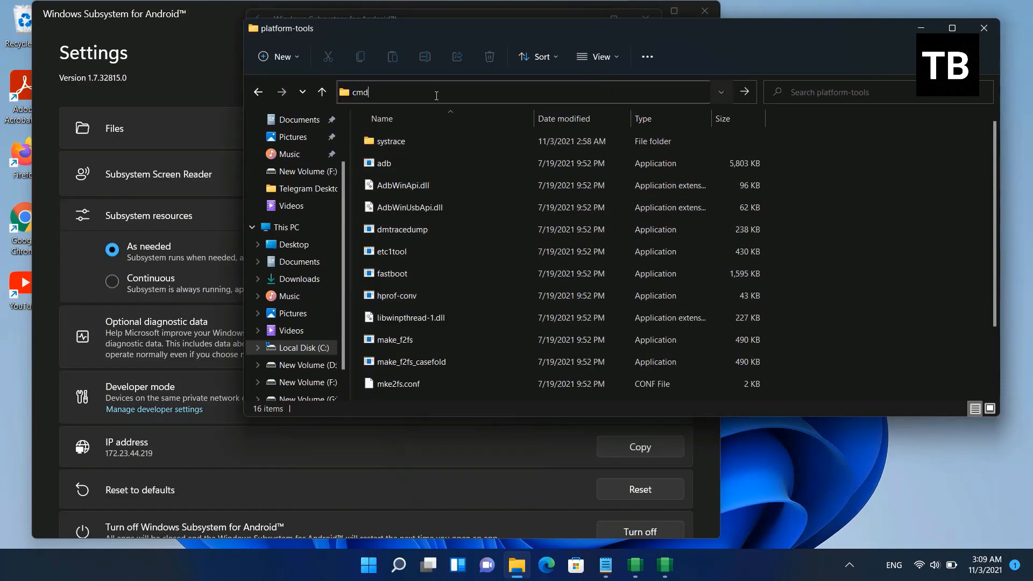
pyautogui.press('Return')
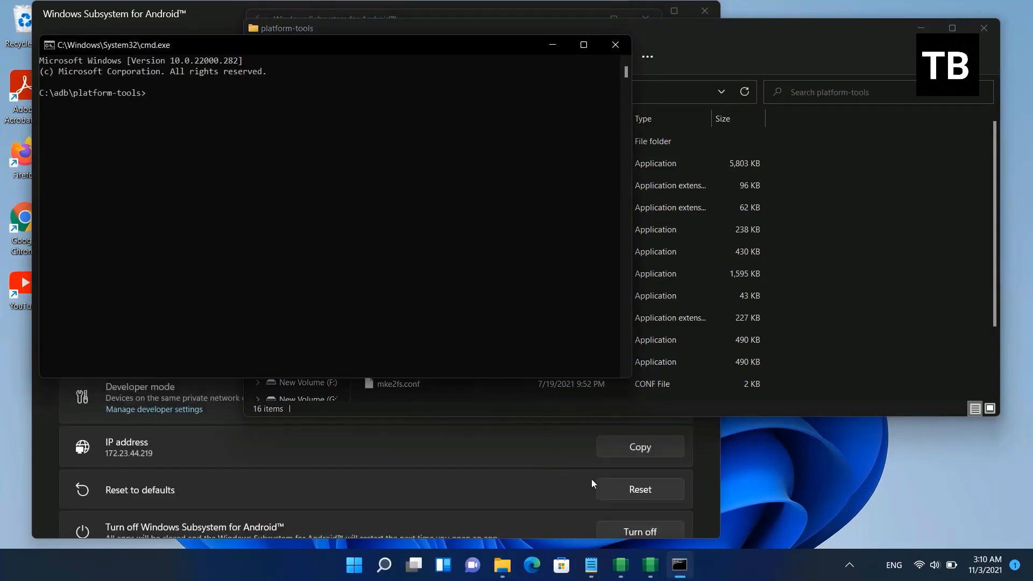
# - Compare the ADB address given under Developer mode with the address in the adb.exe connect line of the Notepad notes
pyautogui.click(708, 450)
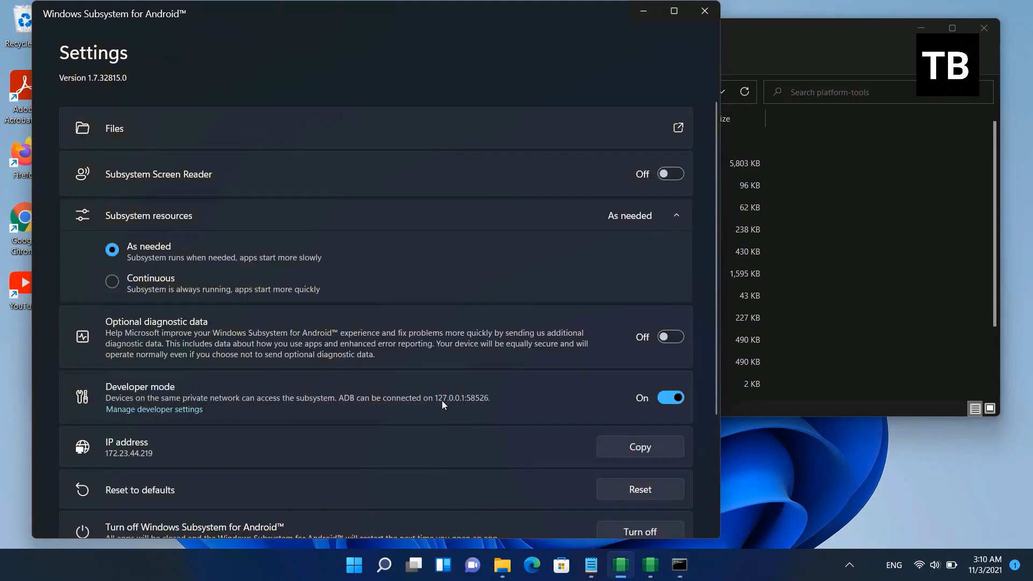
pyautogui.click(590, 564)
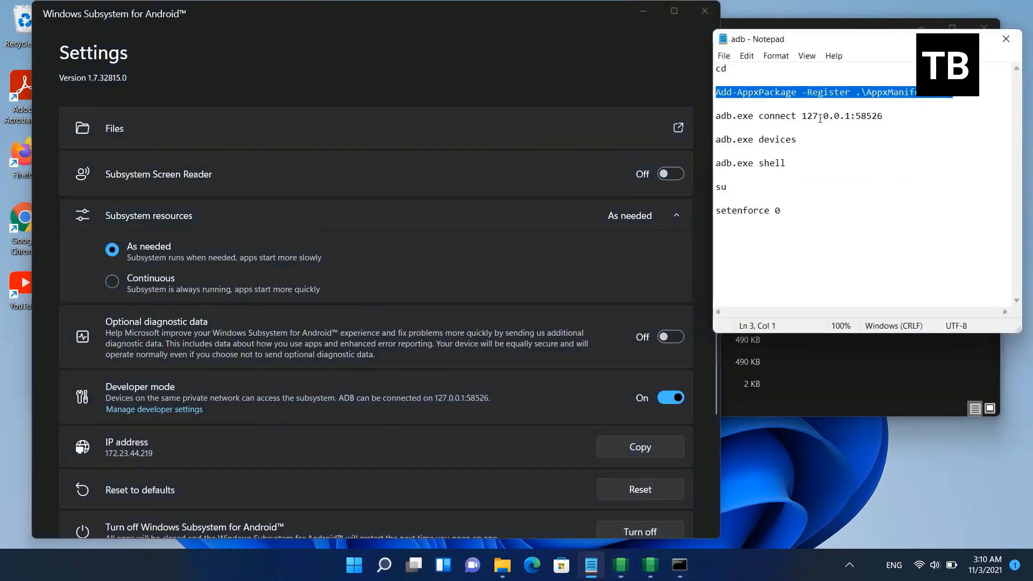
pyautogui.moveTo(802, 116); pyautogui.dragTo(883, 116)
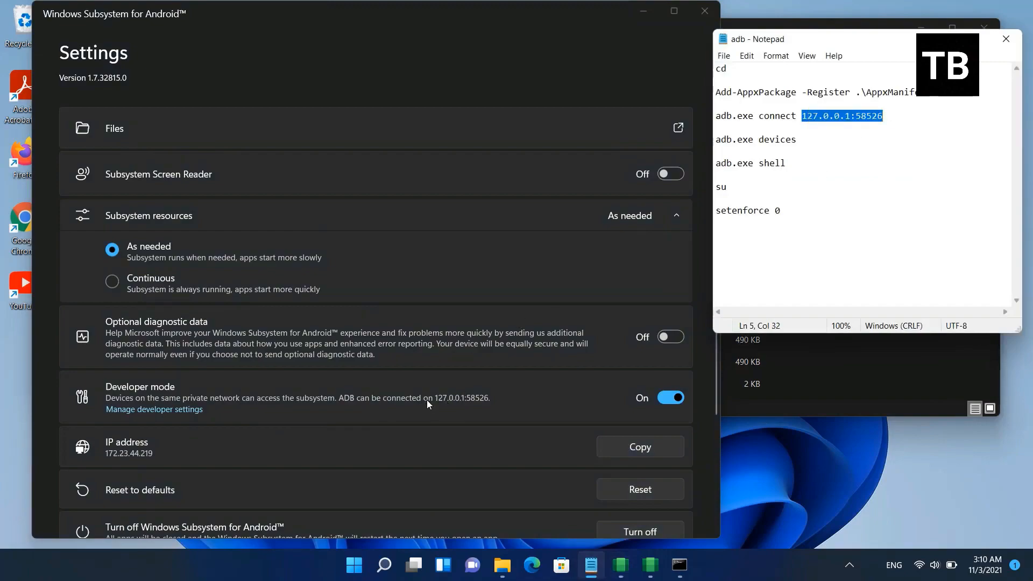
pyautogui.click(912, 130)
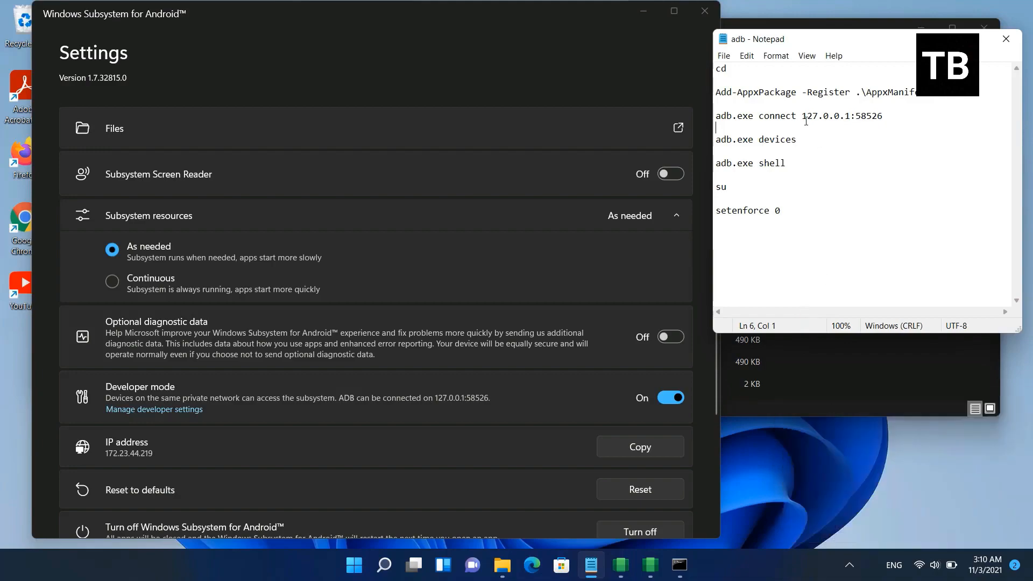
# - Copy adb.exe connect 127.0.0.1:58526 from the adb notes and minimise the platform-tools folder window
pyautogui.moveTo(715, 116); pyautogui.dragTo(883, 116)
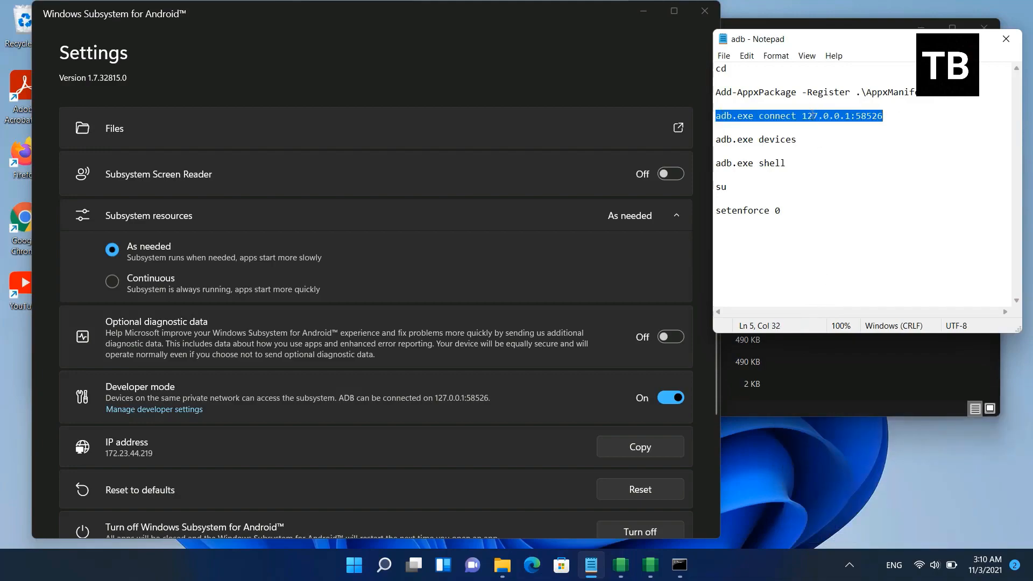
pyautogui.rightClick(811, 115)
pyautogui.click(845, 157)
pyautogui.click(705, 462)
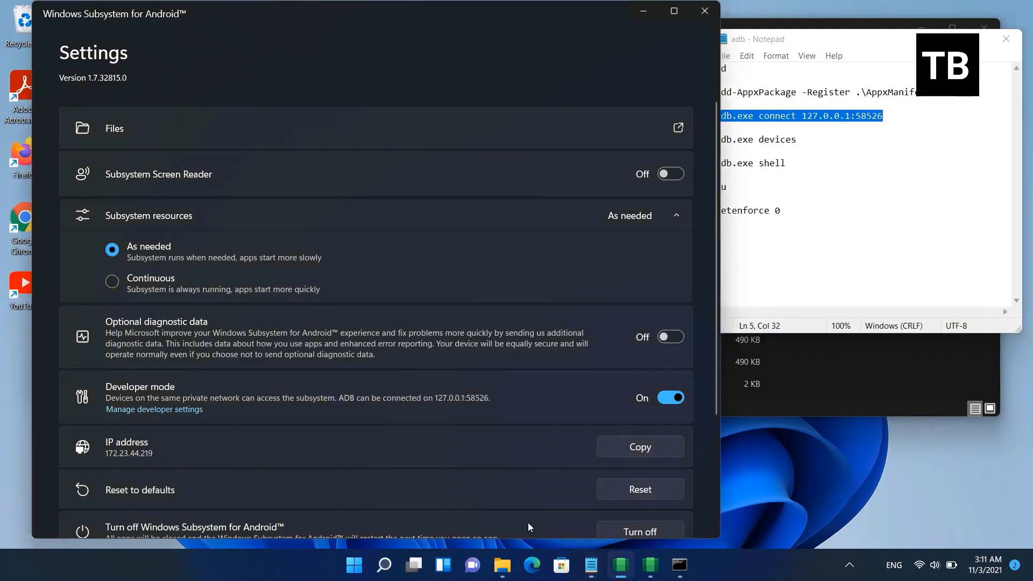
pyautogui.click(501, 566)
pyautogui.click(921, 27)
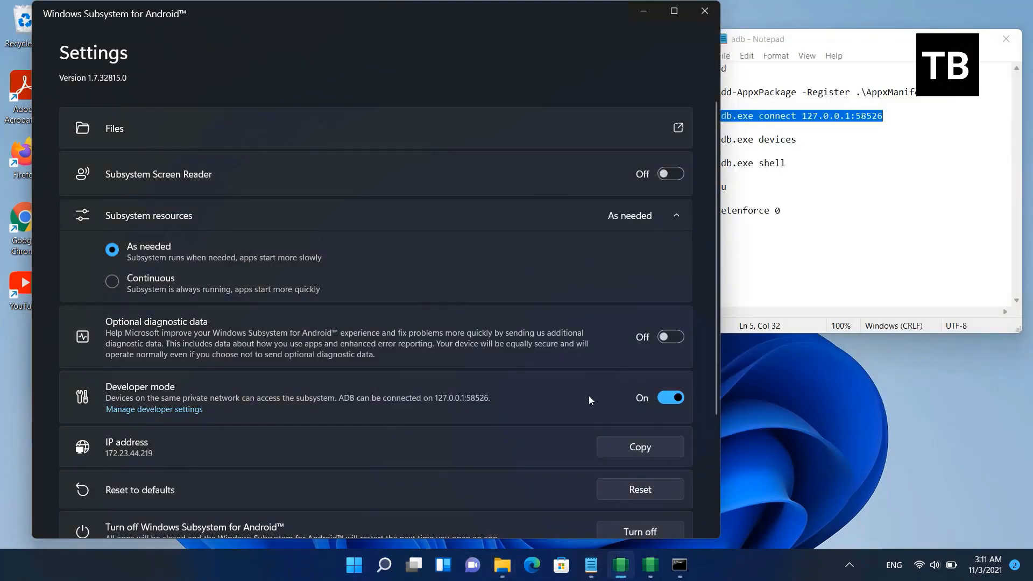
# - Switch to the command prompt, paste the copied adb.exe connect 127.0.0.1:58526 command and run it
pyautogui.moveTo(679, 564)
pyautogui.click(669, 451)
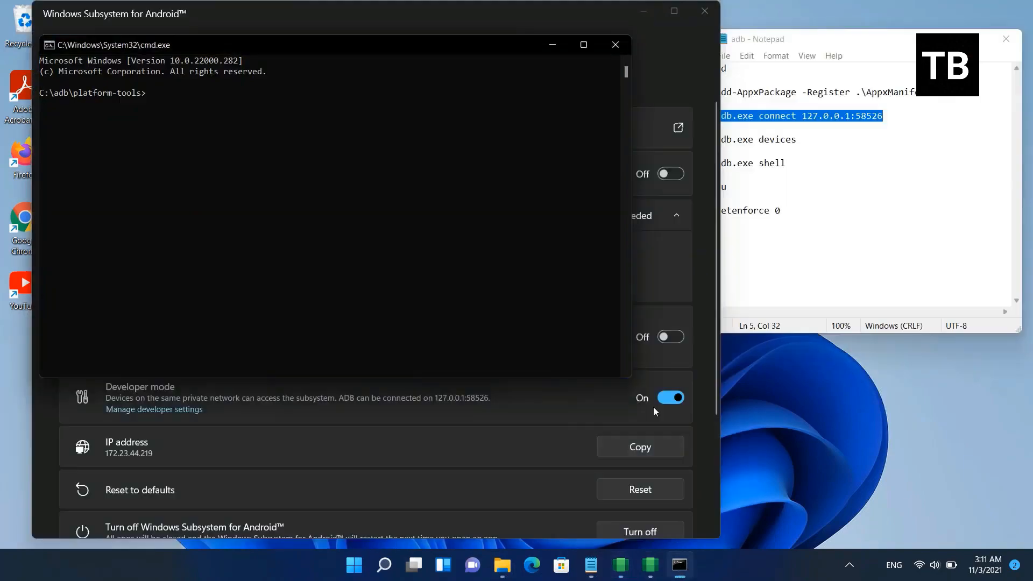
pyautogui.rightClick(154, 106)
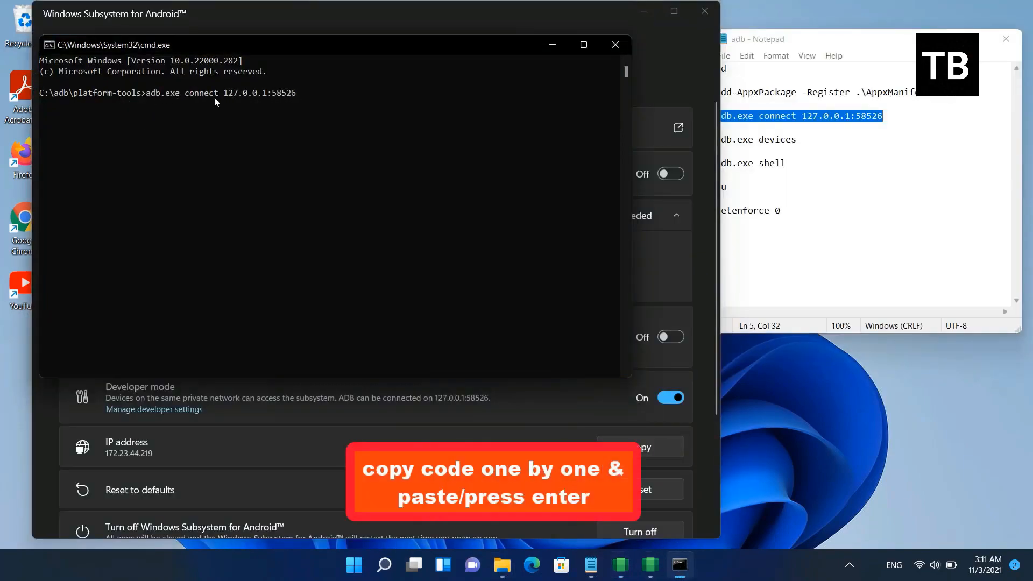
pyautogui.press('Return')
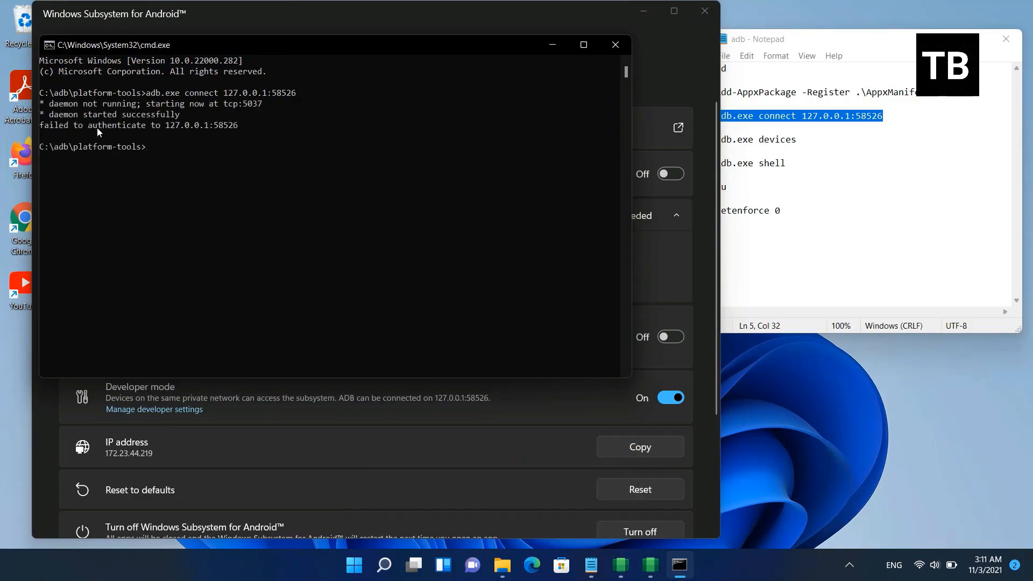
# - Copy adb.exe devices from the adb notes and run it in the command prompt
pyautogui.click(860, 52)
pyautogui.moveTo(716, 140); pyautogui.dragTo(789, 136)
pyautogui.rightClick(789, 136)
pyautogui.click(820, 181)
pyautogui.rightClick(170, 154)
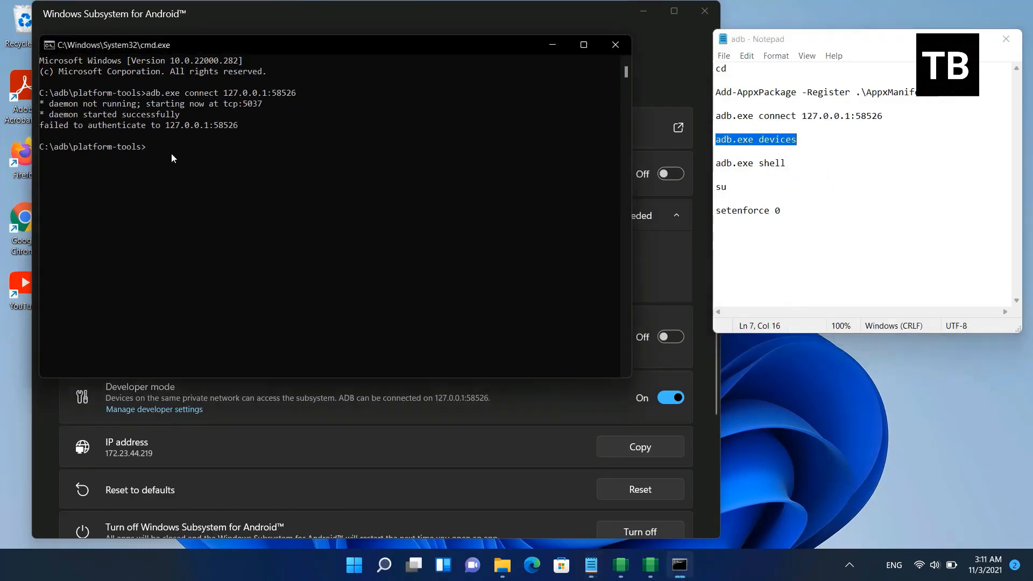
pyautogui.press('Return')
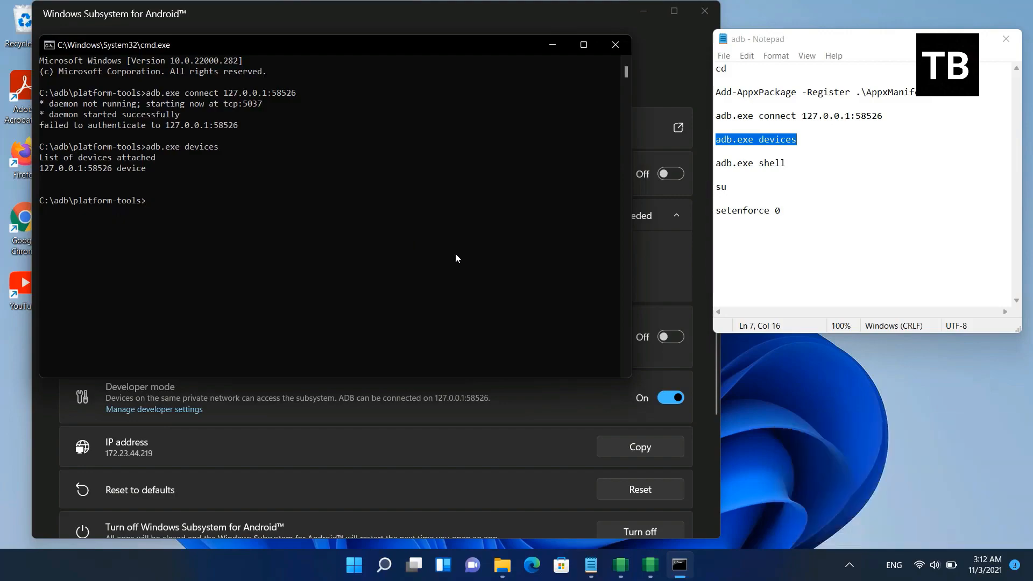
# - Copy adb.exe shell from the adb notes and run it in the command prompt
pyautogui.click(861, 44)
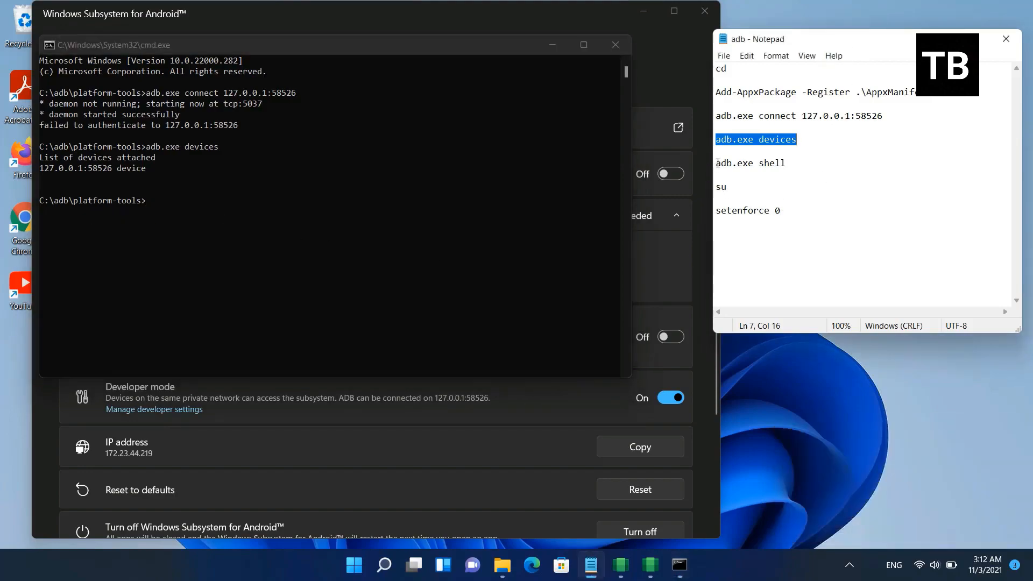
pyautogui.moveTo(716, 163); pyautogui.dragTo(786, 163)
pyautogui.rightClick(786, 164)
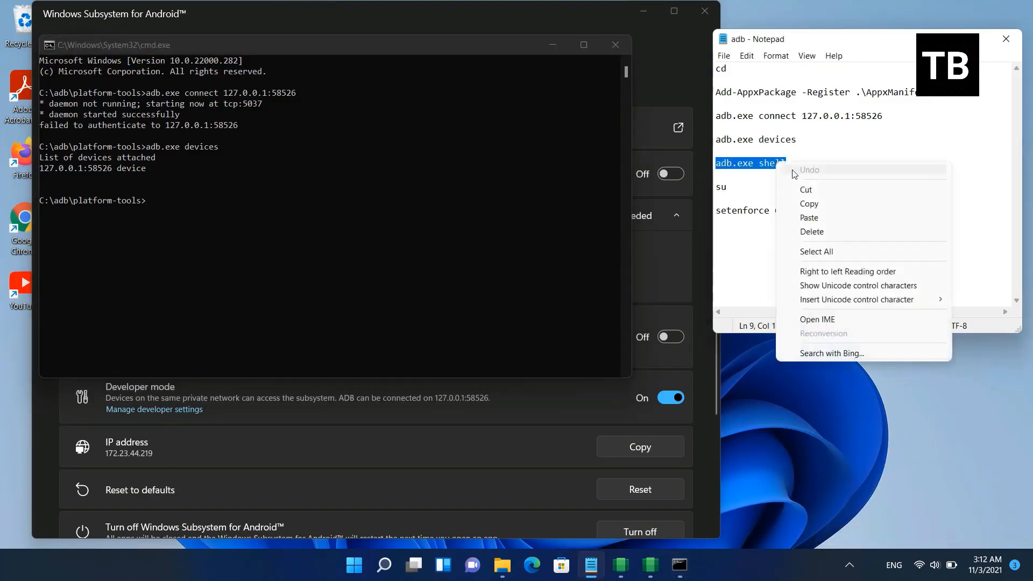
pyautogui.click(809, 203)
pyautogui.click(150, 205)
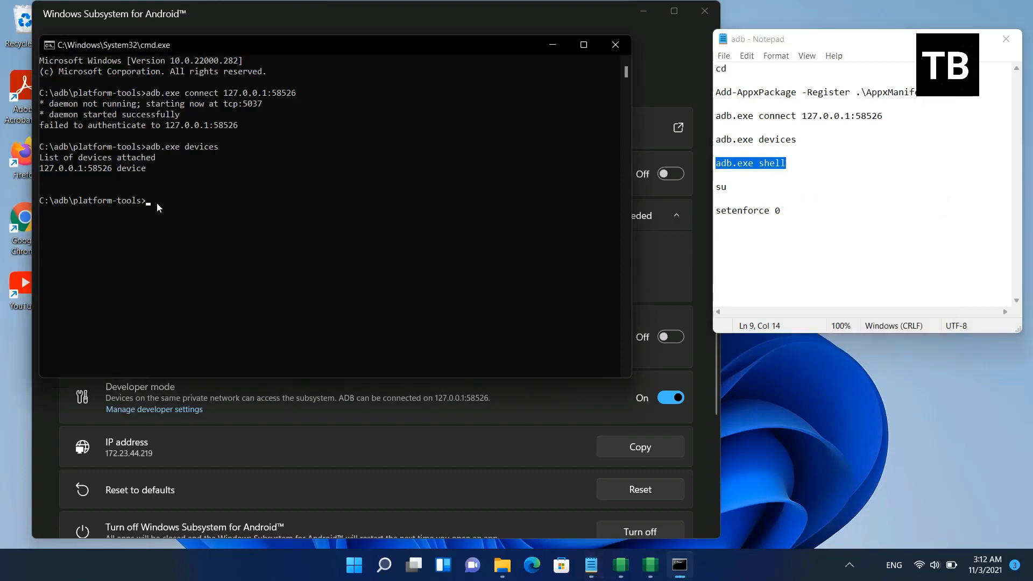
pyautogui.click(780, 163)
pyautogui.hotkey('shift', 'Home')
pyautogui.moveTo(788, 163); pyautogui.dragTo(715, 164)
pyautogui.rightClick(734, 163)
pyautogui.click(764, 203)
pyautogui.click(182, 205)
pyautogui.hotkey('ctrl', 'v')
pyautogui.press('Return')
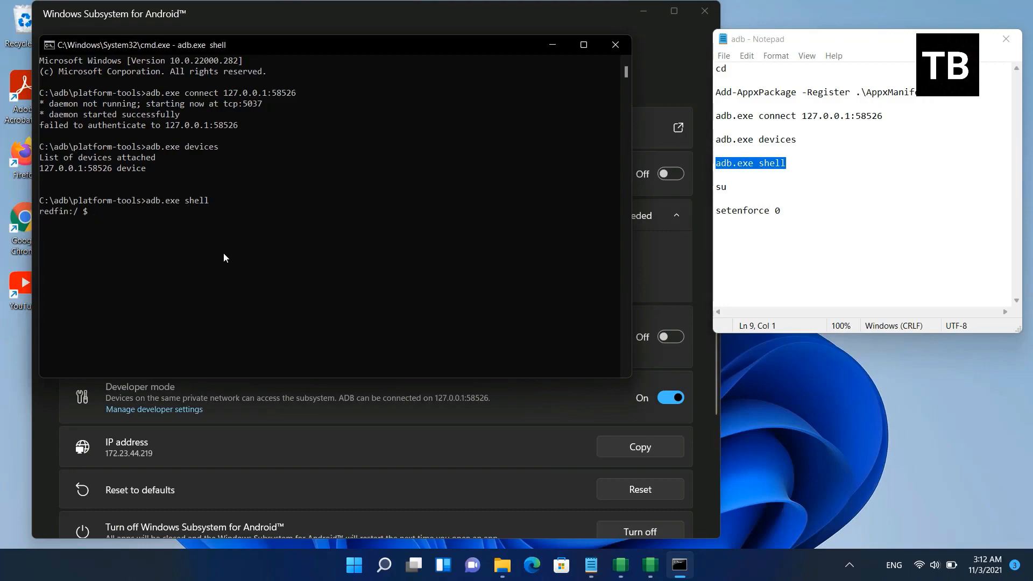
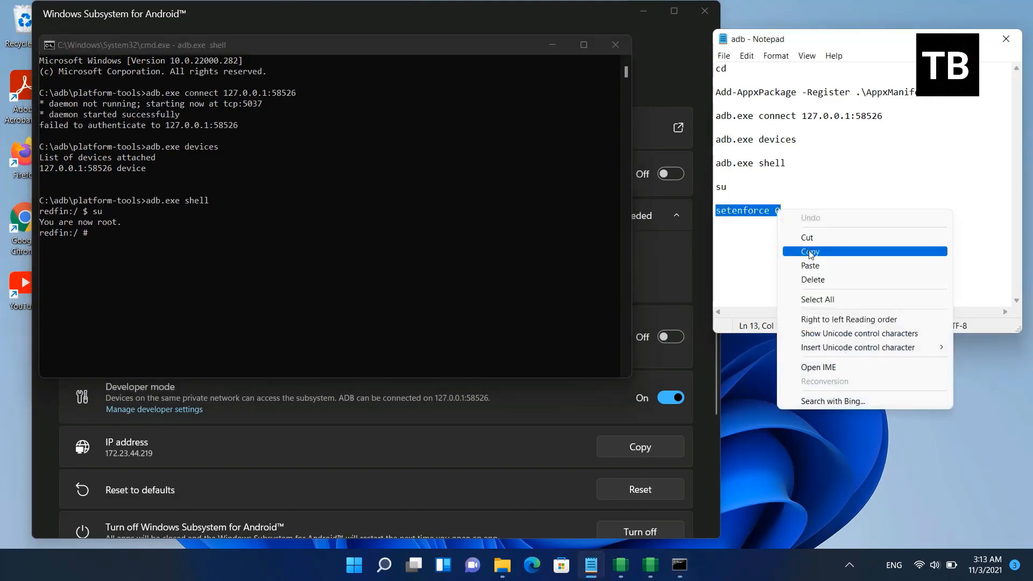
# - Copy setenforce 0 from the adb notes, run it in the root shell, and close the command prompt and the notes
pyautogui.click(810, 252)
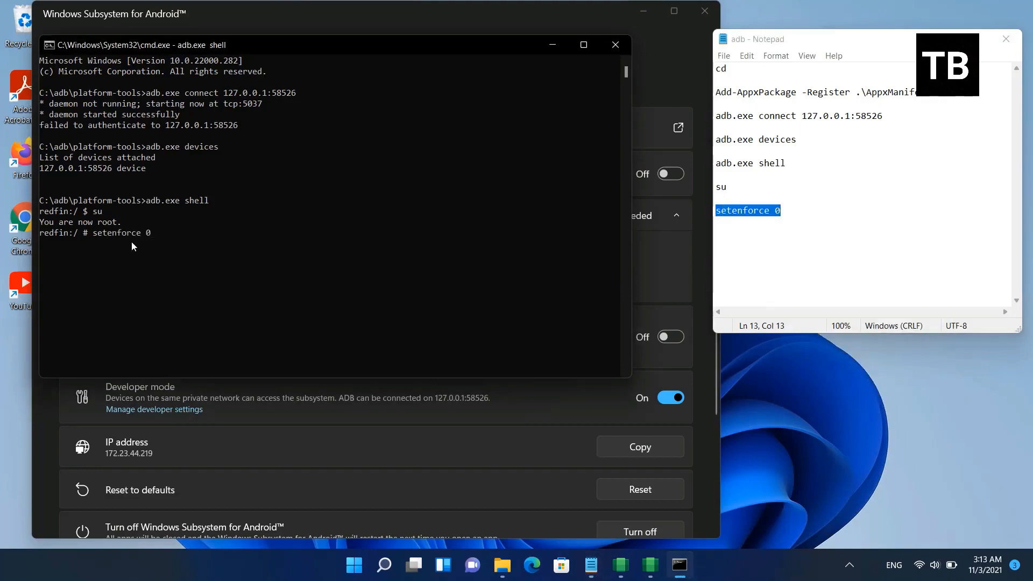
pyautogui.press('Return')
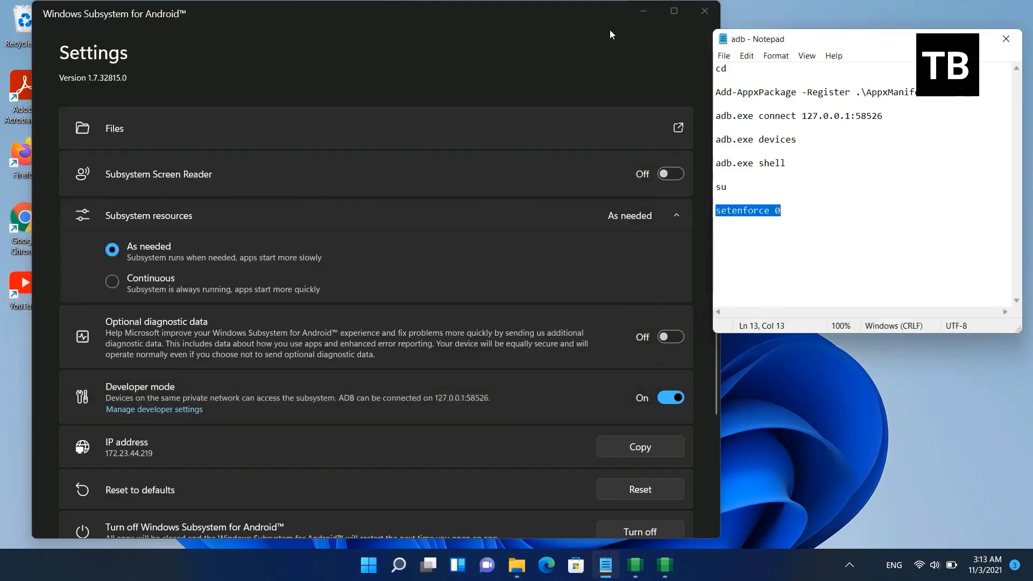
pyautogui.click(616, 44)
pyautogui.click(1005, 39)
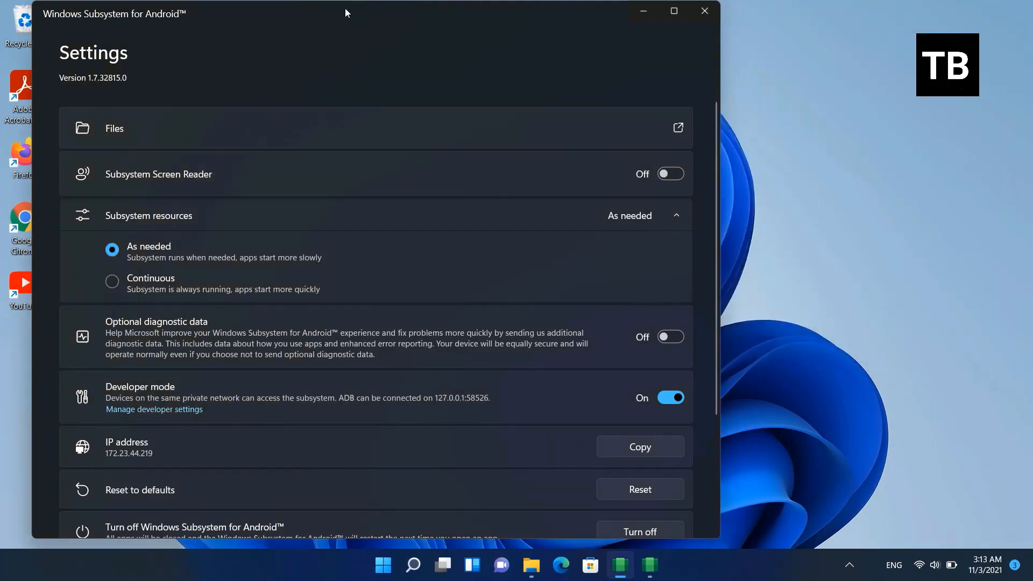
# - Move the subsystem's Settings and Downloads windows aside and bring Settings to the front
pyautogui.moveTo(344, 8); pyautogui.dragTo(642, 17)
pyautogui.click(299, 22)
pyautogui.moveTo(299, 21); pyautogui.dragTo(530, 22)
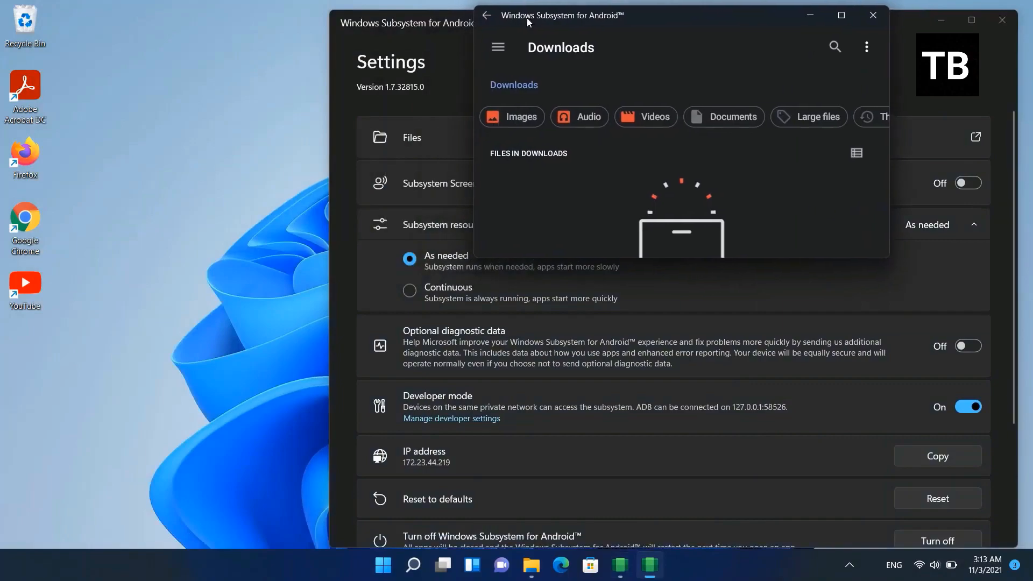
pyautogui.click(430, 44)
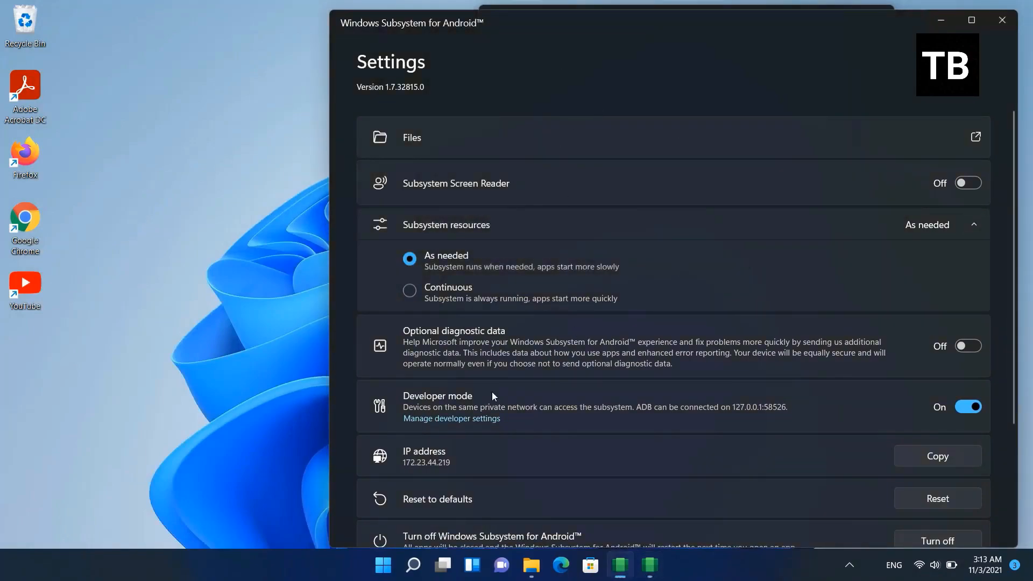
# - Launch Play Store from Start and open its Updates page
pyautogui.click(383, 564)
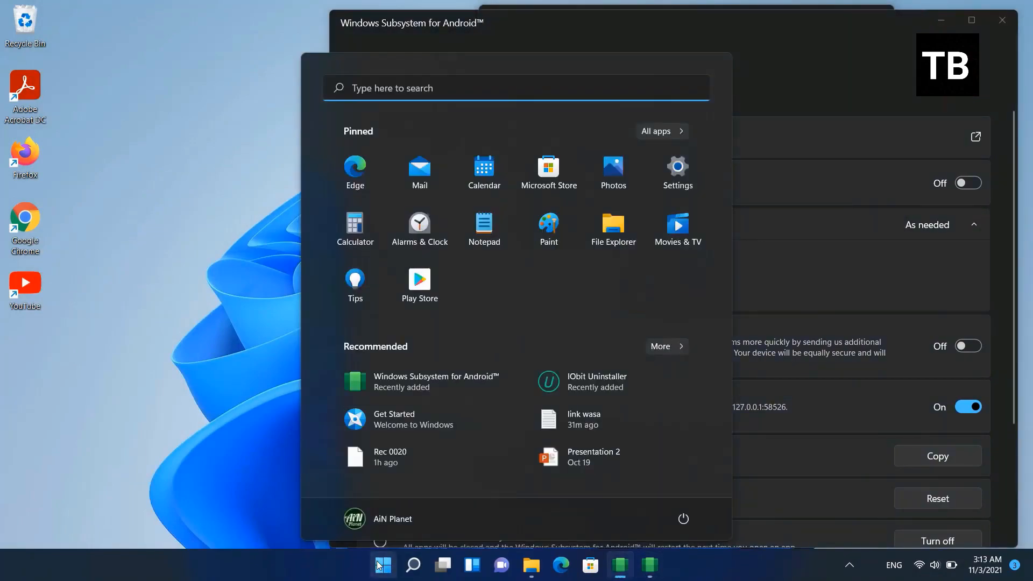
pyautogui.click(421, 289)
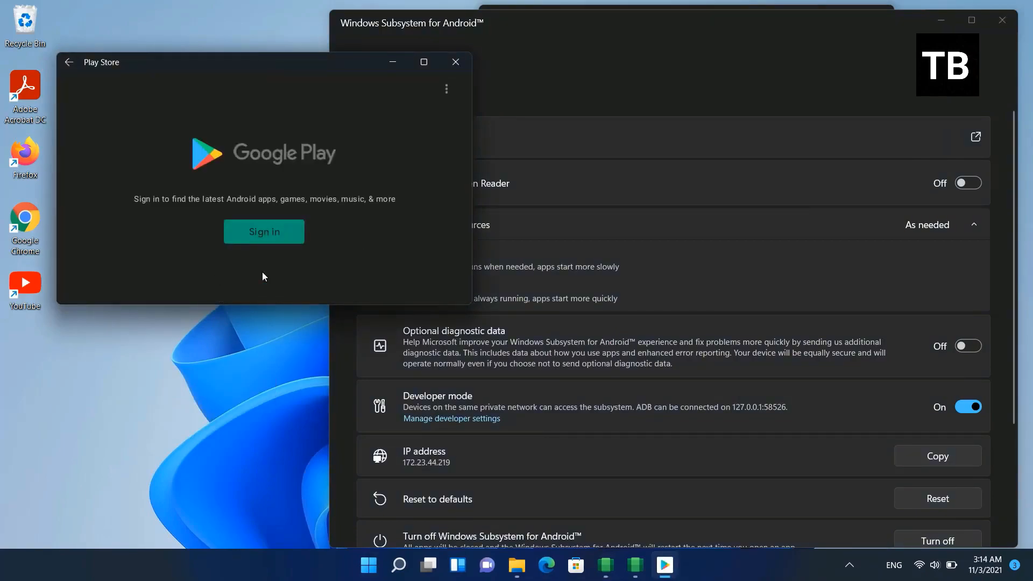
pyautogui.click(446, 87)
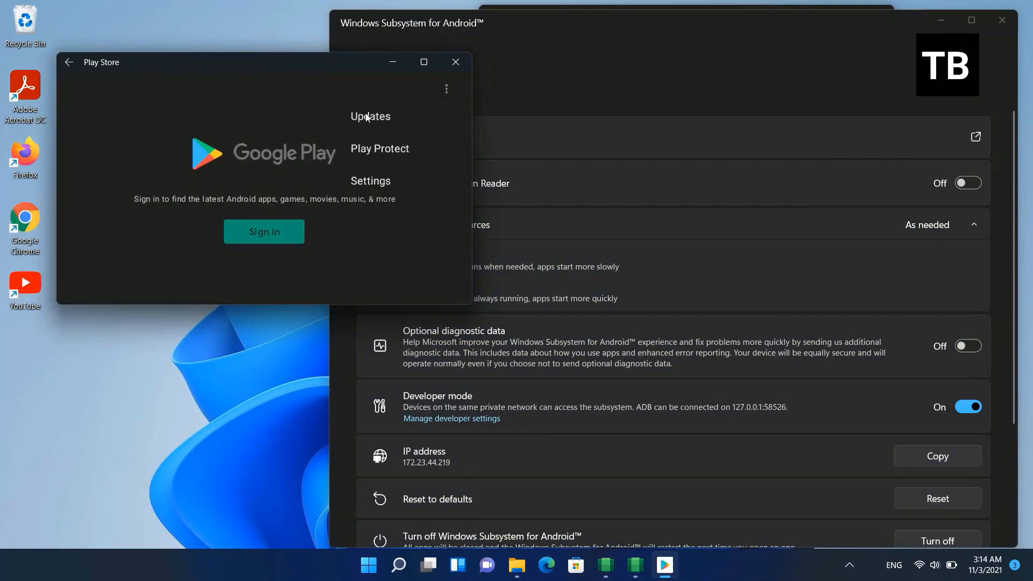
pyautogui.click(365, 116)
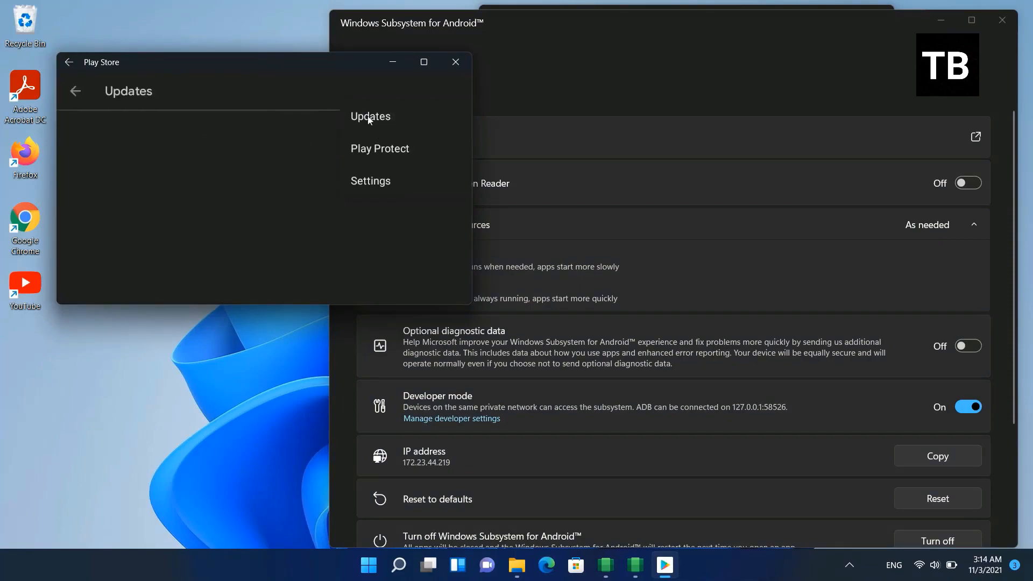
pyautogui.click(398, 135)
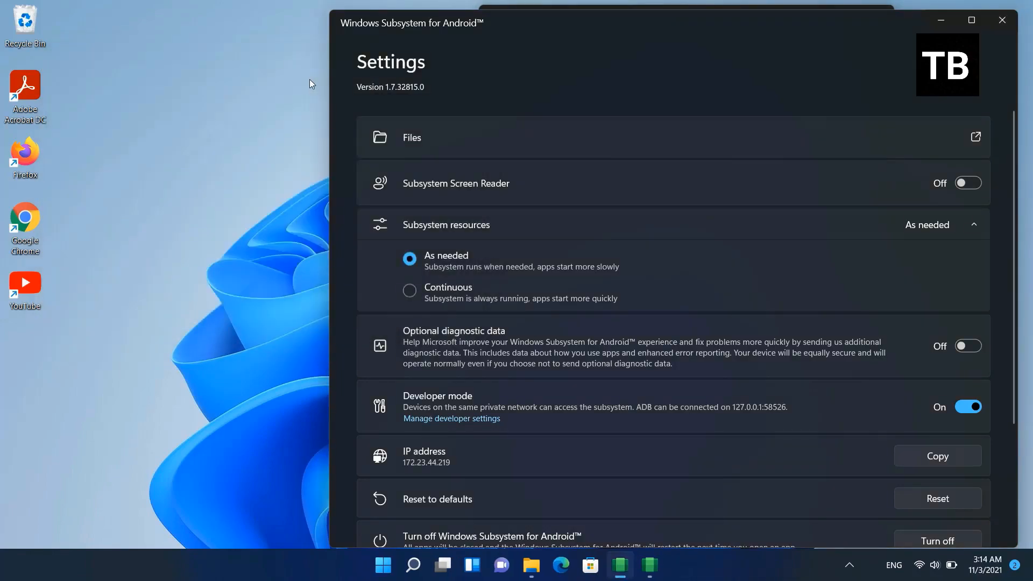
# - Relaunch Play Store, open its Updates page and update all pending items, including Google Play services
pyautogui.click(373, 572)
pyautogui.click(420, 288)
pyautogui.click(481, 122)
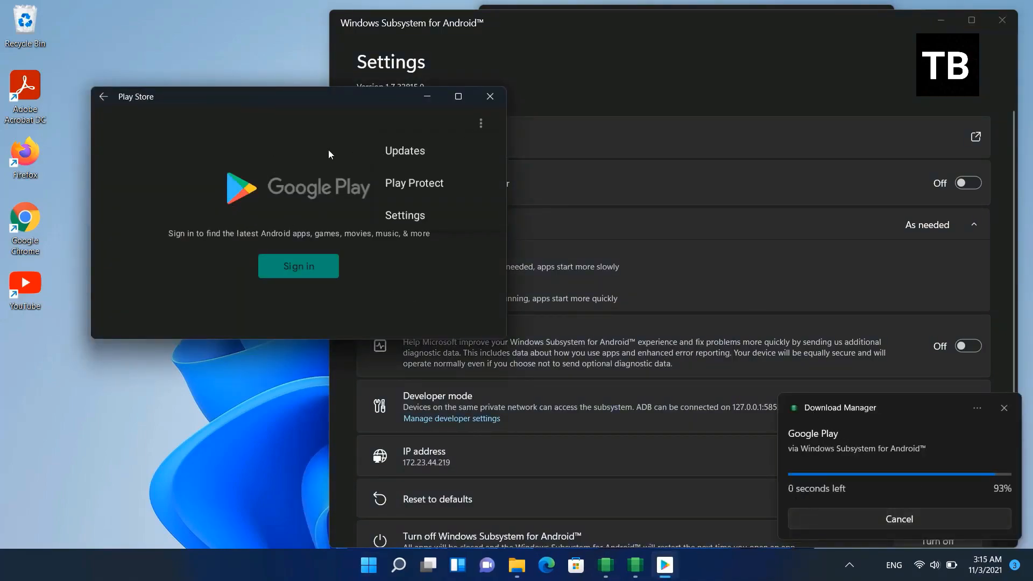
pyautogui.click(393, 154)
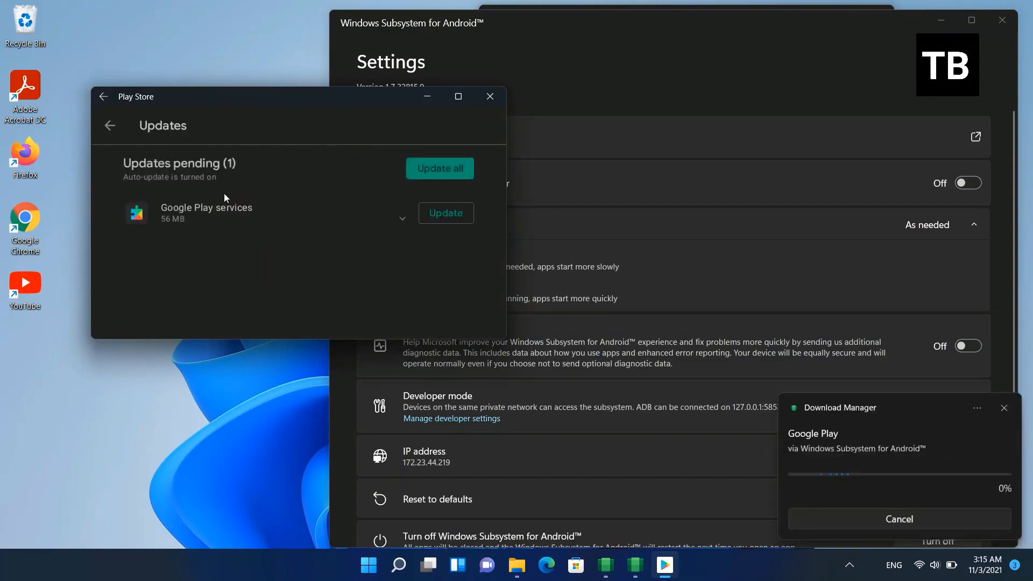
pyautogui.click(423, 166)
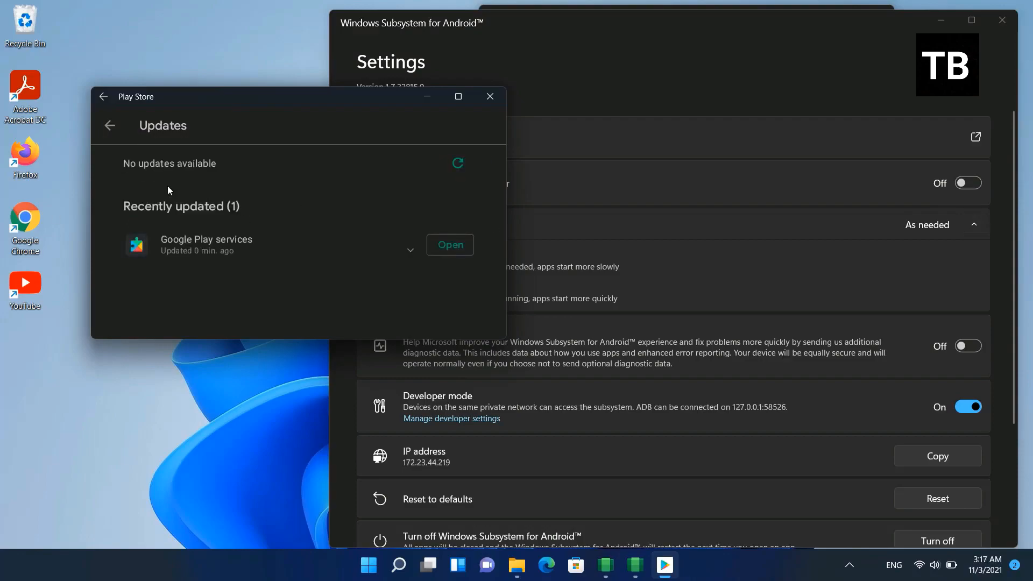
# - Leave the Updates page and start signing in to Google Play at the account e-mail field
pyautogui.click(108, 125)
pyautogui.click(299, 266)
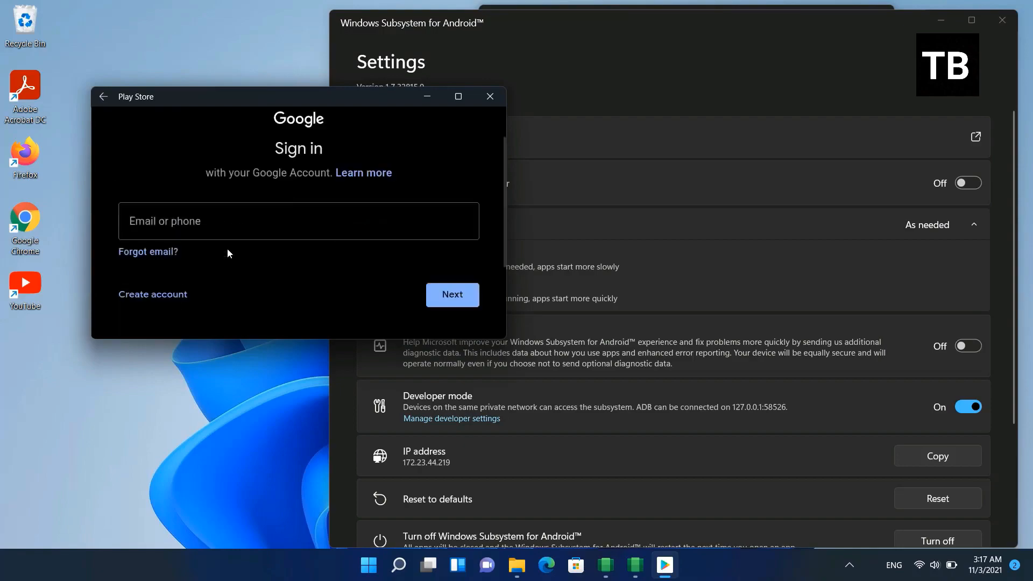
pyautogui.click(207, 237)
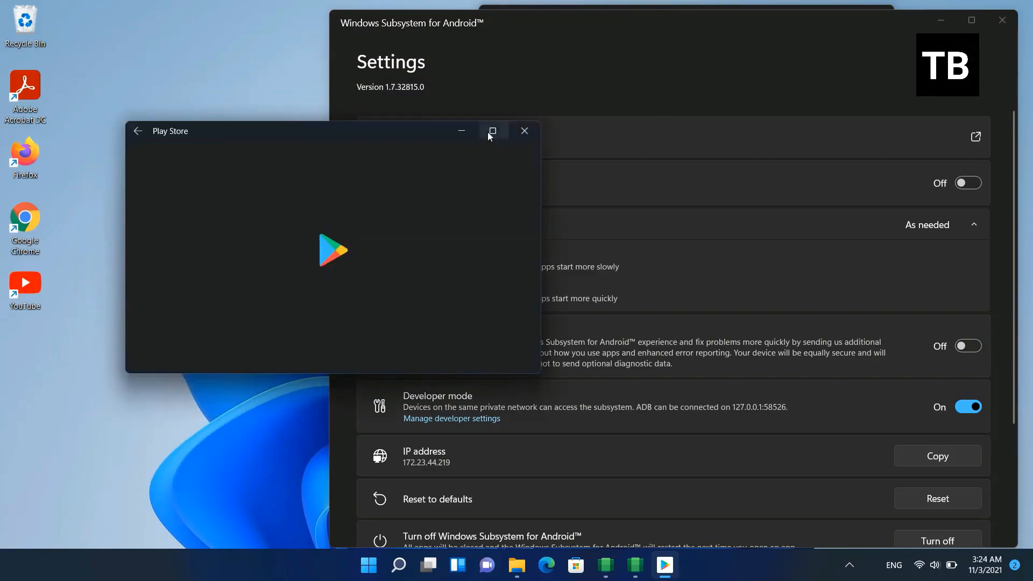
# - Maximise Play Store, dismiss the account tip and browse the Popular apps list in the Apps section
pyautogui.click(493, 131)
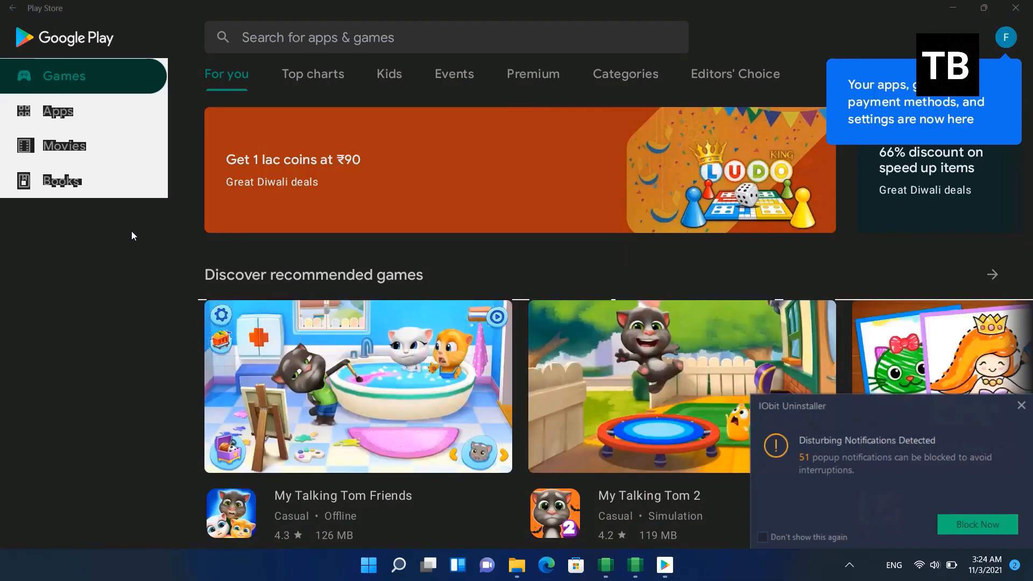
pyautogui.click(845, 24)
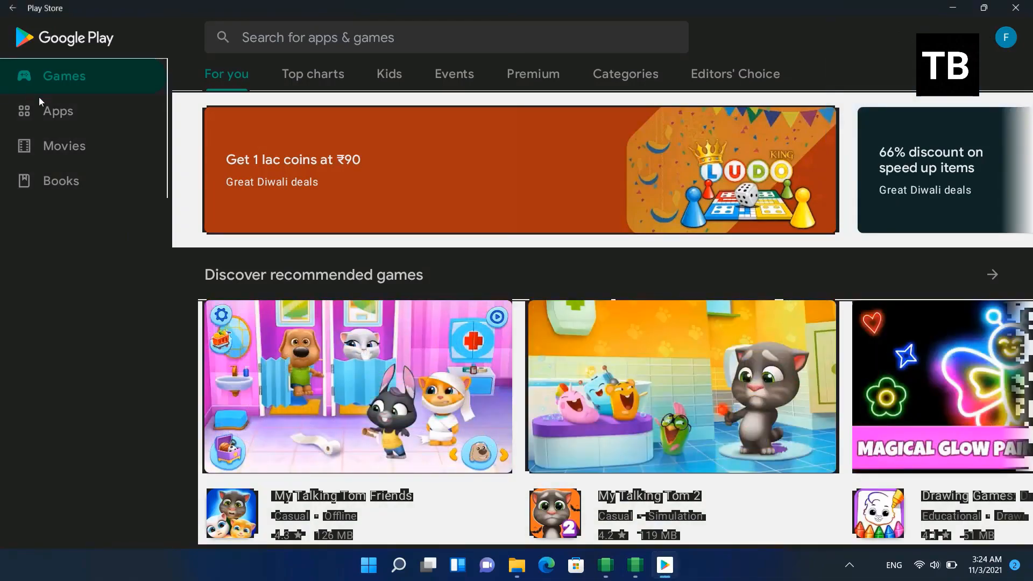
pyautogui.click(44, 108)
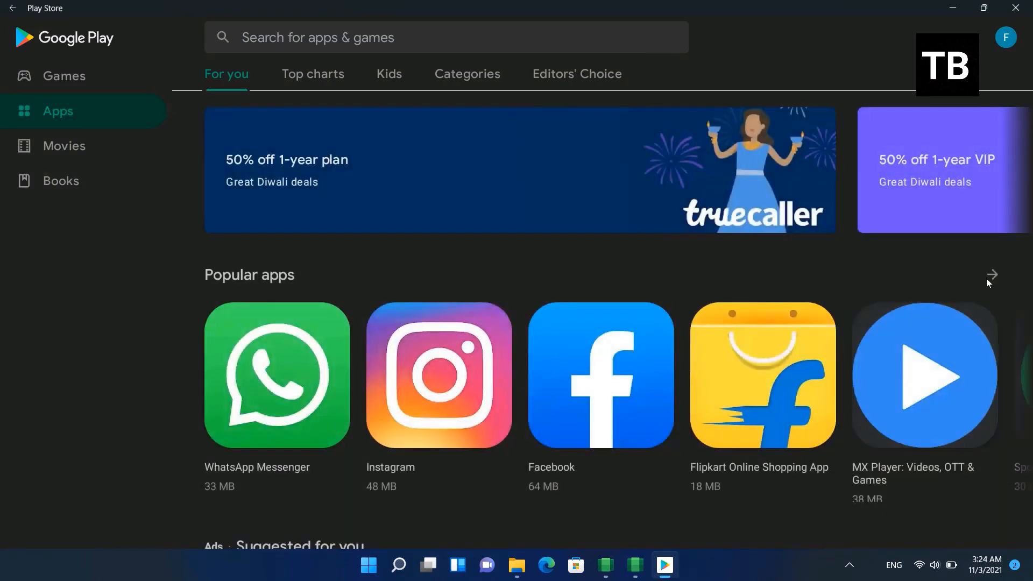
pyautogui.click(990, 272)
pyautogui.scroll(-10, 357, 248)
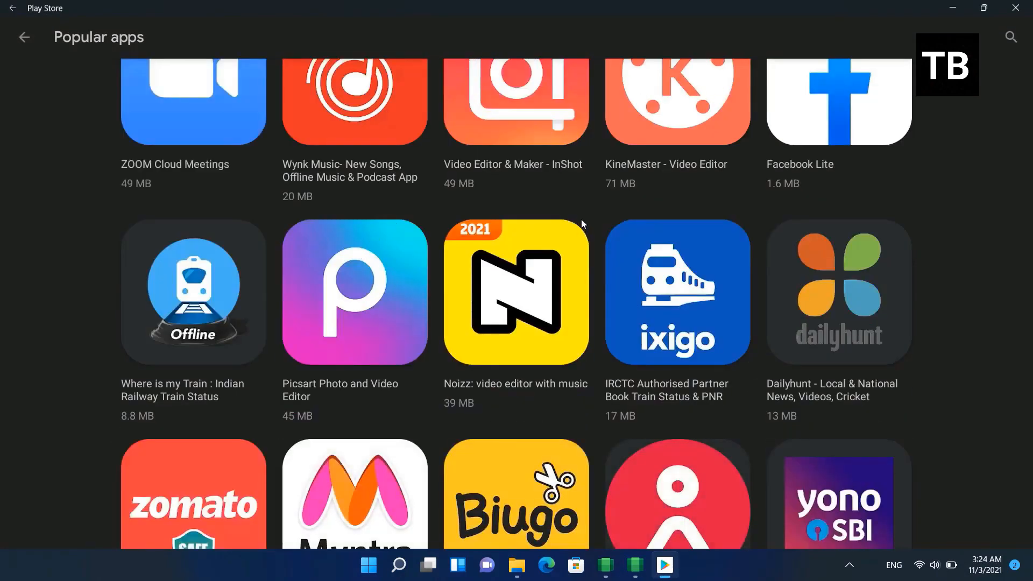
pyautogui.scroll(1, 581, 219)
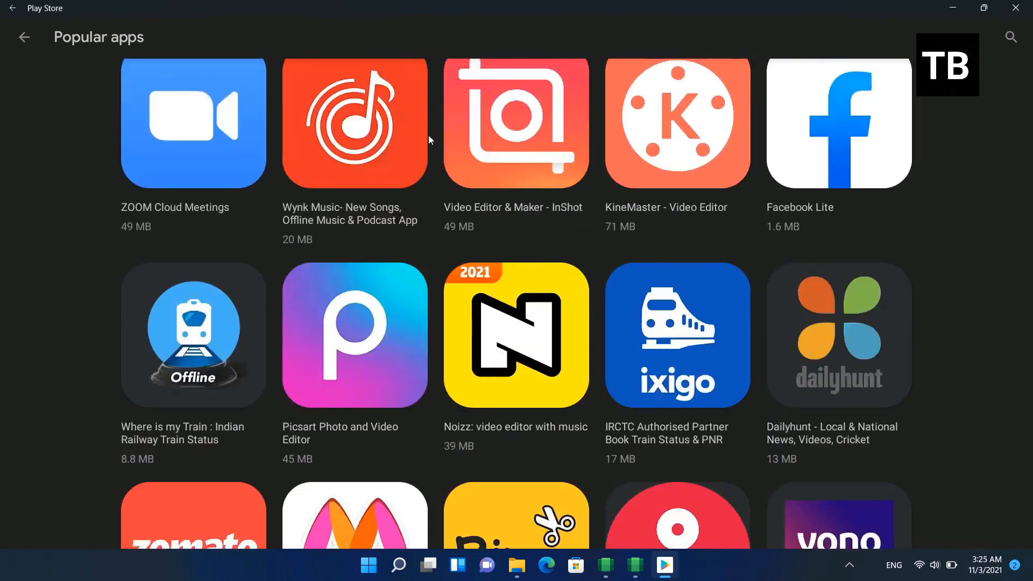
# - View the KineMaster - Video Editor and Instagram pages from the Popular apps list
pyautogui.click(689, 124)
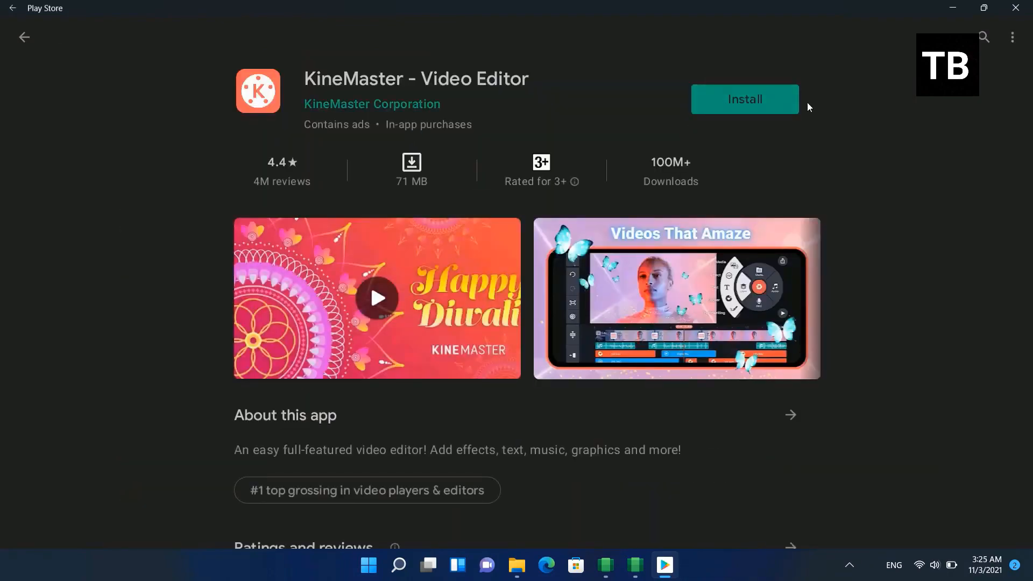
pyautogui.click(24, 36)
pyautogui.scroll(5, 311, 203)
pyautogui.scroll(5, 311, 202)
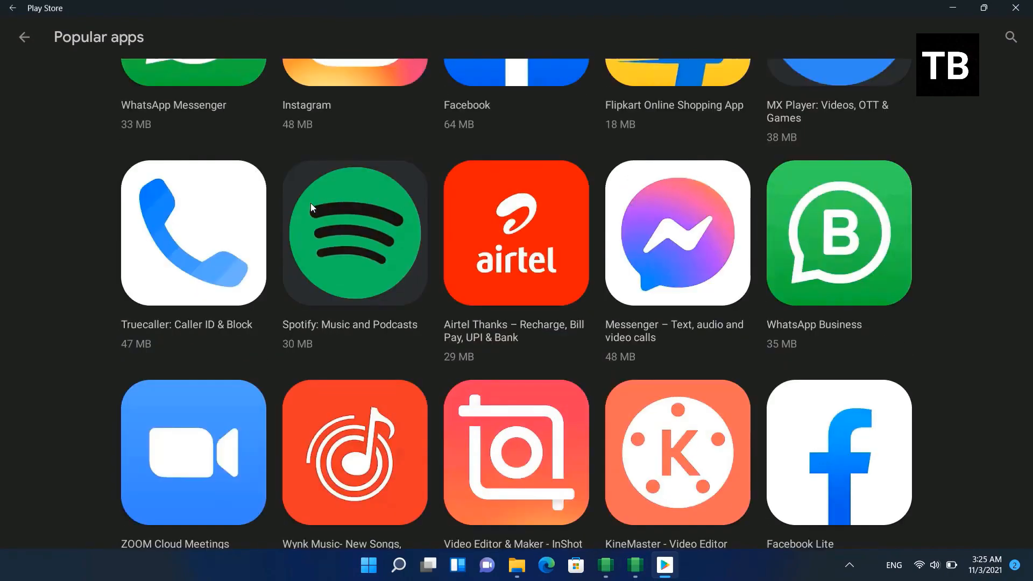
pyautogui.click(328, 140)
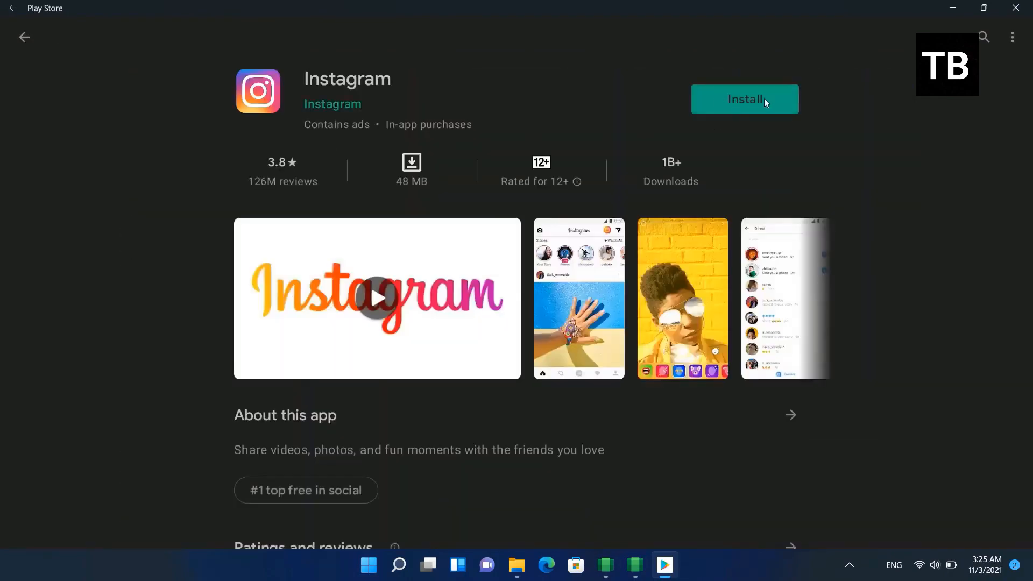
# - Close Play Store, the subsystem's Settings and Downloads windows, and the minimised File Explorer window
pyautogui.click(1015, 8)
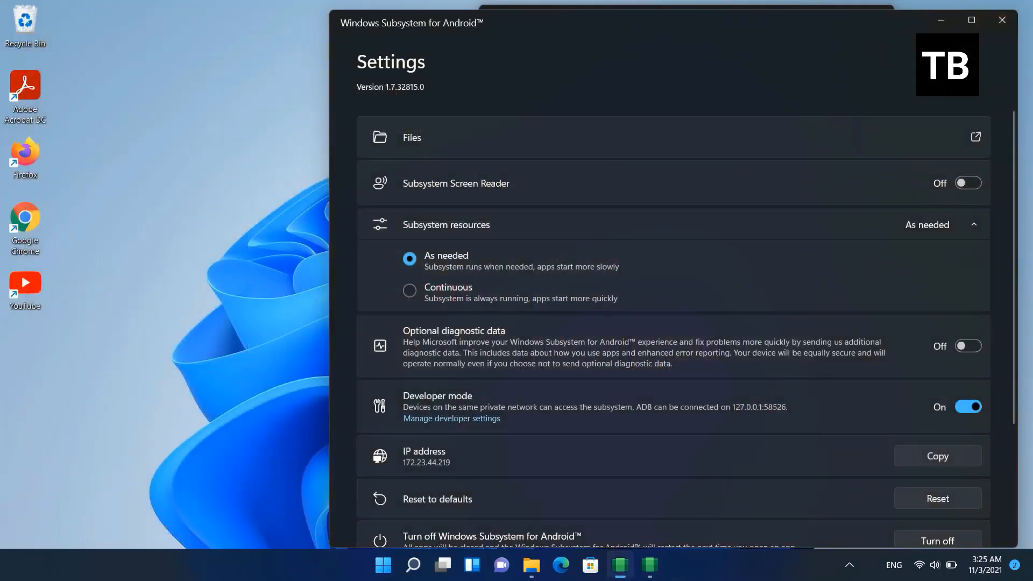
pyautogui.click(1004, 19)
pyautogui.click(878, 15)
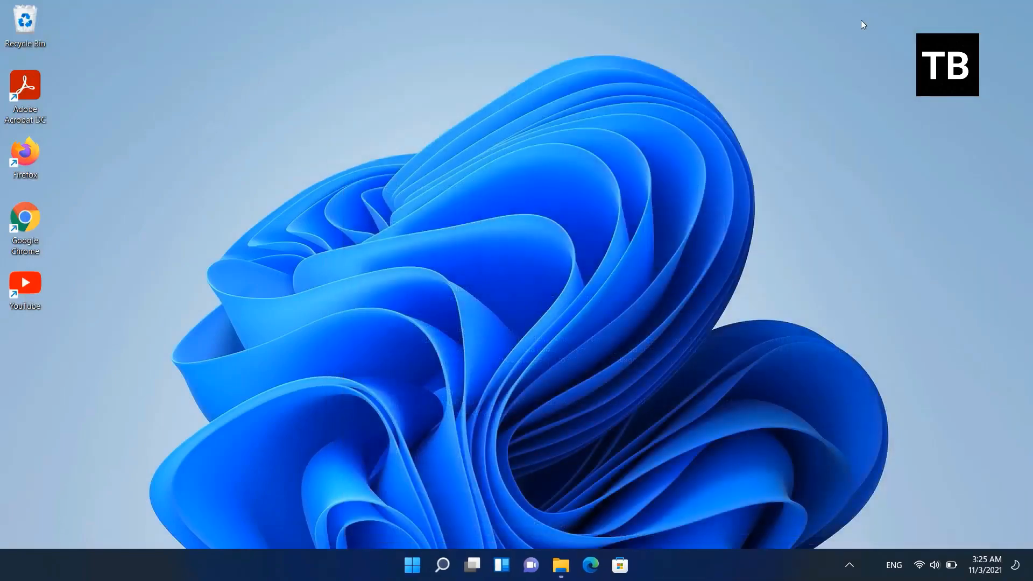
pyautogui.rightClick(425, 96)
pyautogui.click(475, 153)
pyautogui.moveTo(561, 565)
pyautogui.click(622, 453)
# - Reopen Play Store from Start and check the signed-in Google account's menu
pyautogui.click(412, 565)
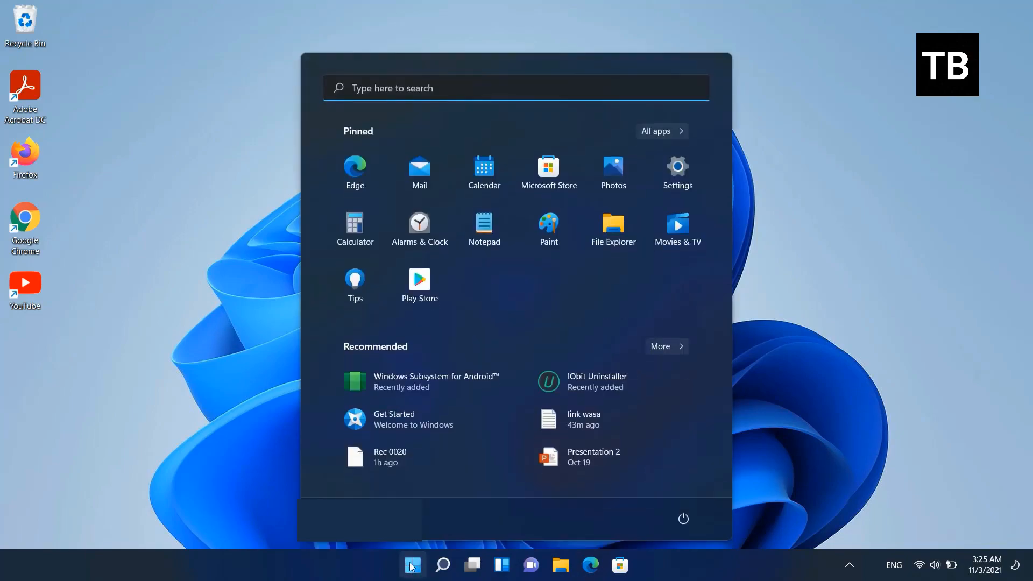
pyautogui.click(422, 276)
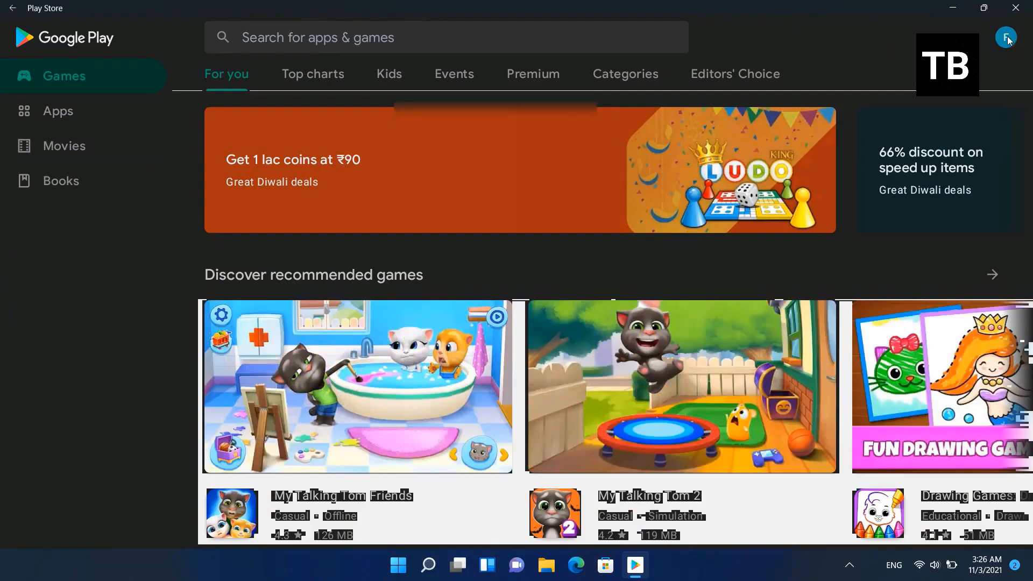
pyautogui.click(1005, 38)
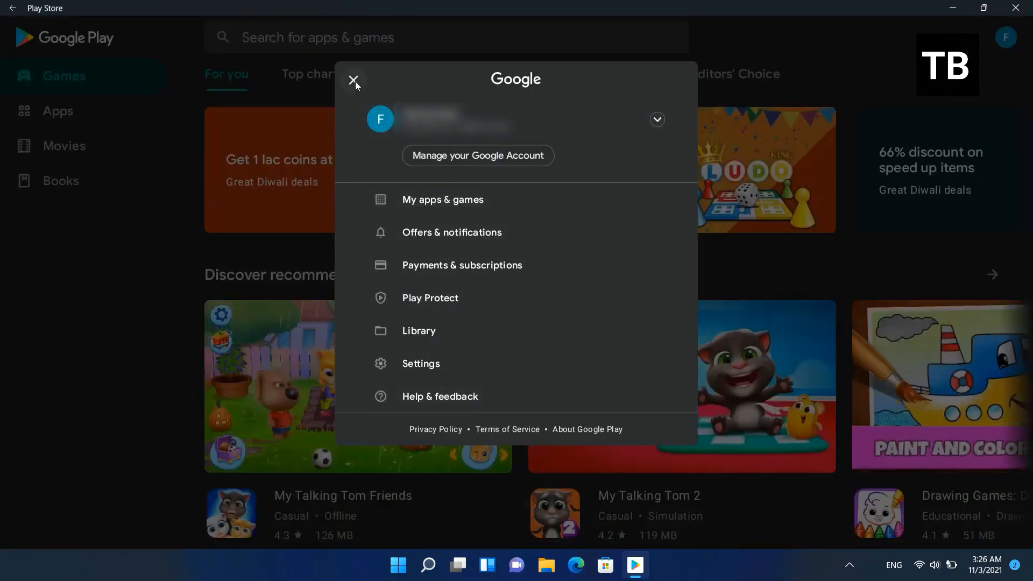
pyautogui.click(354, 80)
# - Open the full Discover recommended games list and browse it
pyautogui.click(992, 275)
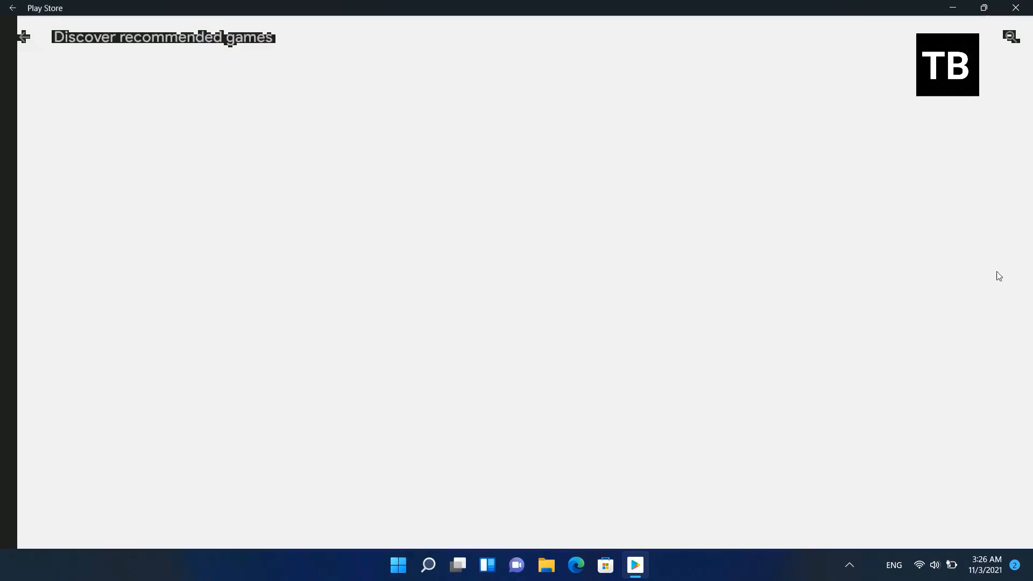
pyautogui.scroll(-3, 492, 242)
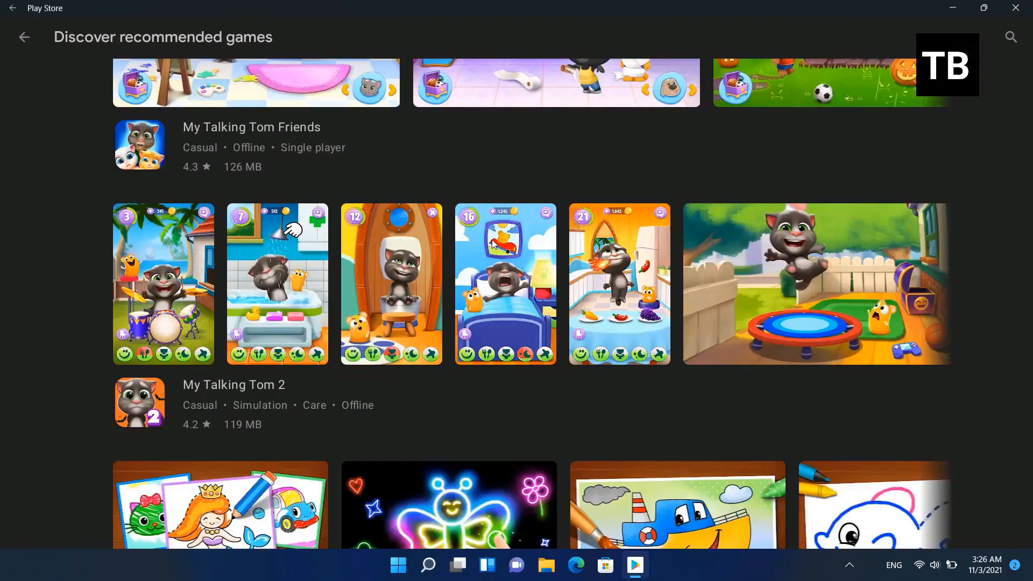
# - Browse further down the recommended games, view an enlarged Subway Surfers gameplay screenshot and close it
pyautogui.scroll(-8, 790, 247)
pyautogui.scroll(-8, 788, 250)
pyautogui.click(789, 253)
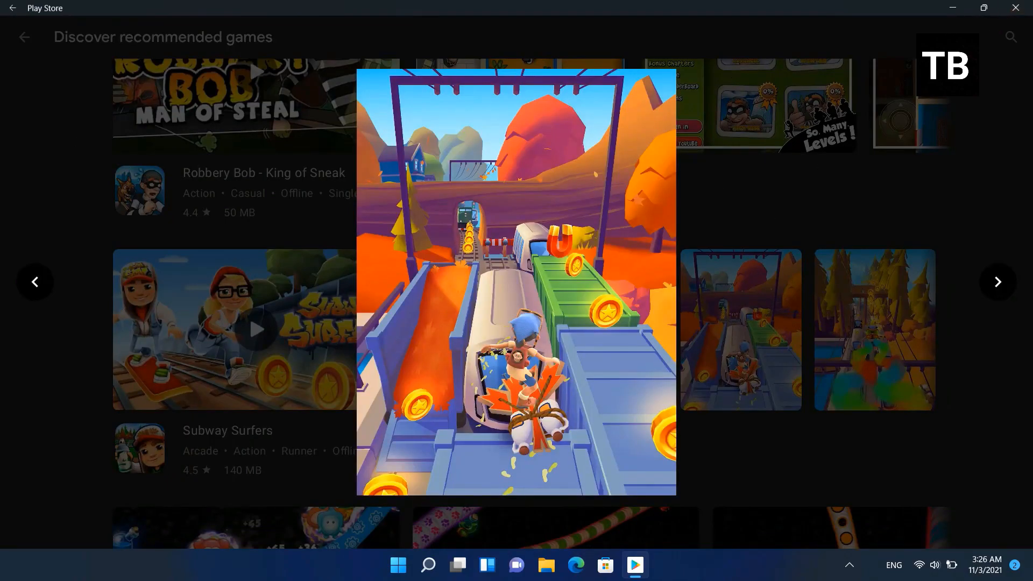
pyautogui.click(49, 213)
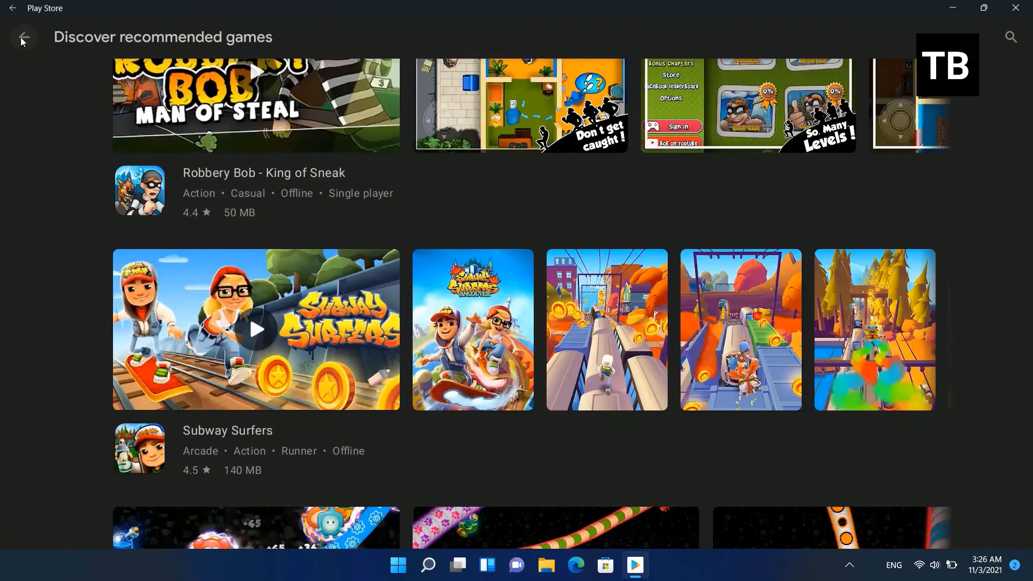
# - View the Subway Surfers game page and return to the Games home page
pyautogui.scroll(-4, 3, 316)
pyautogui.scroll(3, 2, 316)
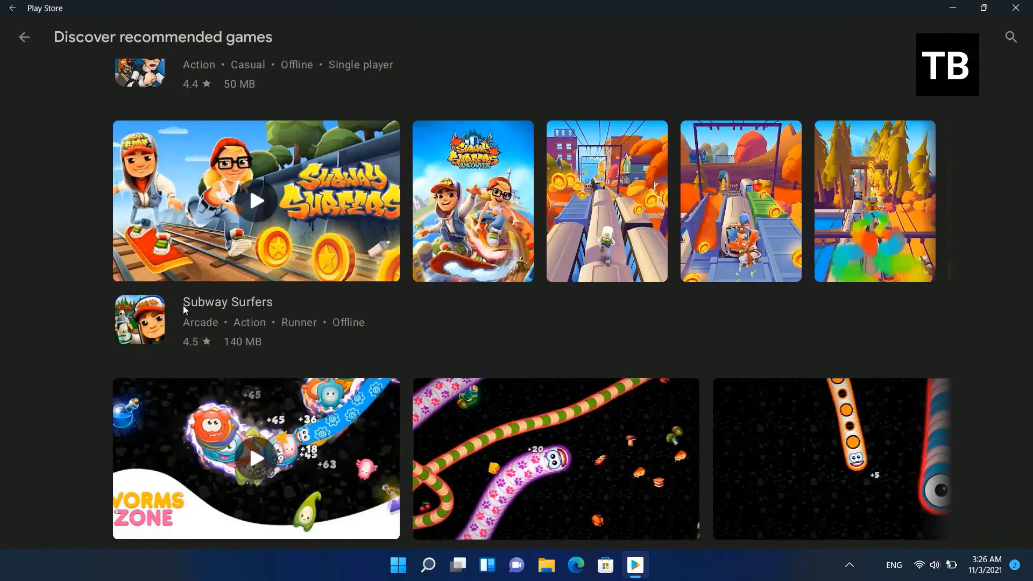
pyautogui.click(144, 324)
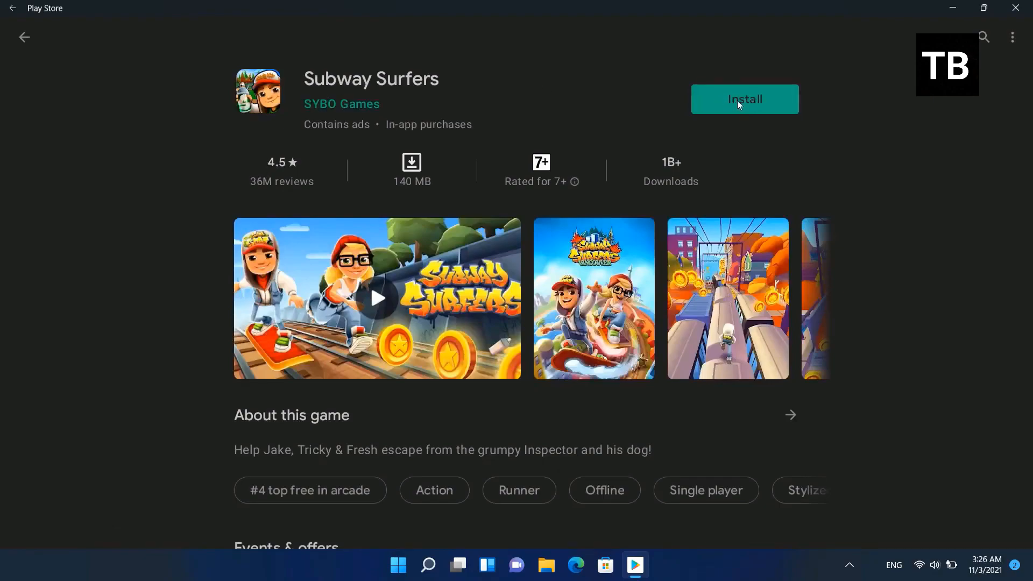
pyautogui.click(24, 38)
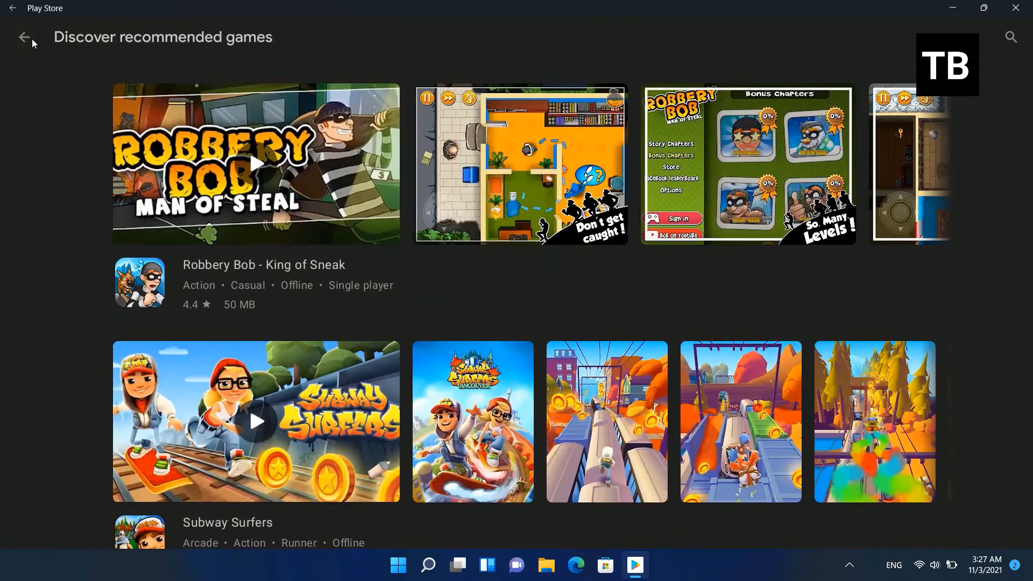
pyautogui.click(24, 38)
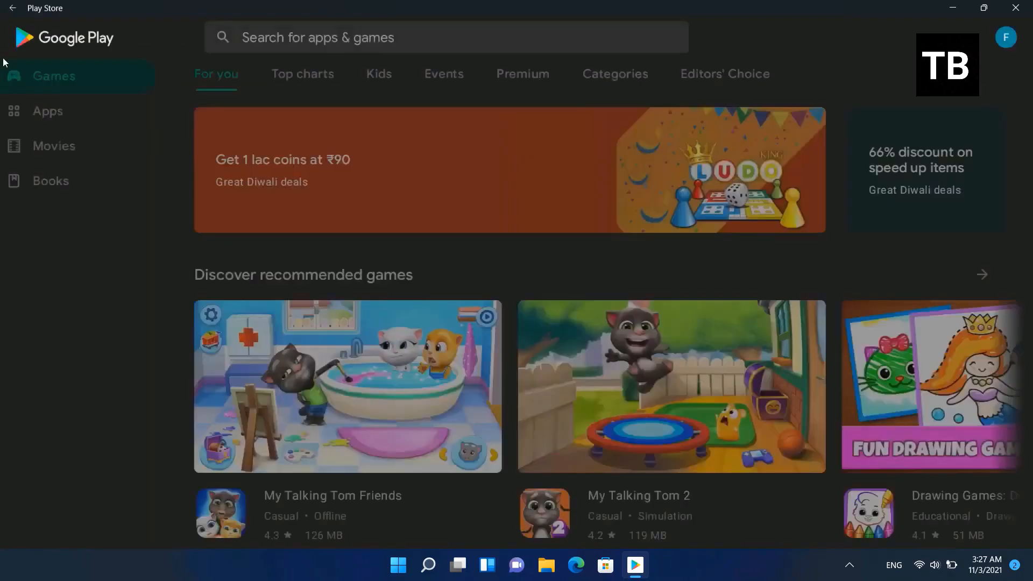
# - View the Sudoku - Classic Sudoku Puzzle page from the Suggested for you games and go back to Games
pyautogui.scroll(-4, 860, 280)
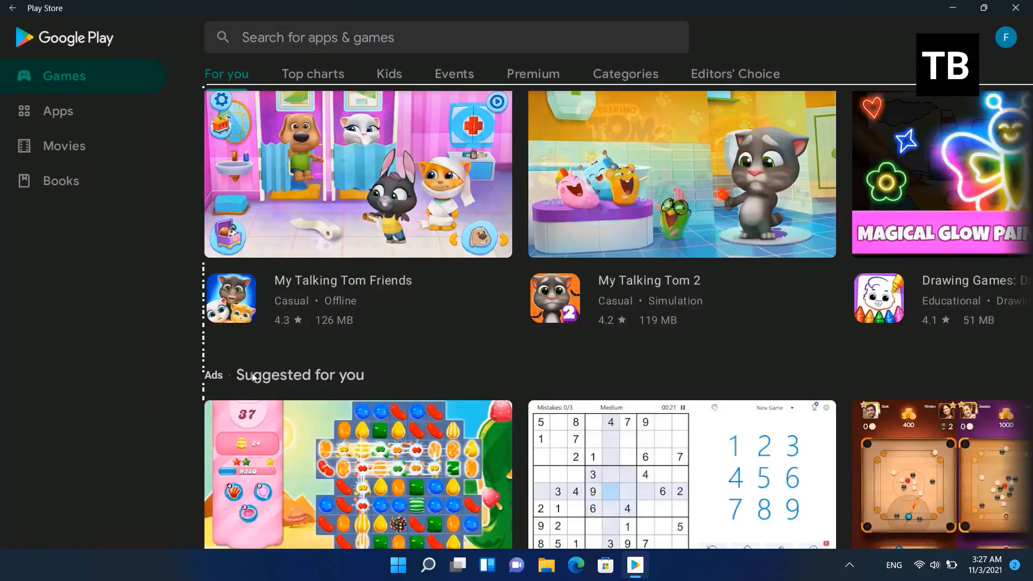
pyautogui.scroll(-3, 252, 373)
pyautogui.click(678, 267)
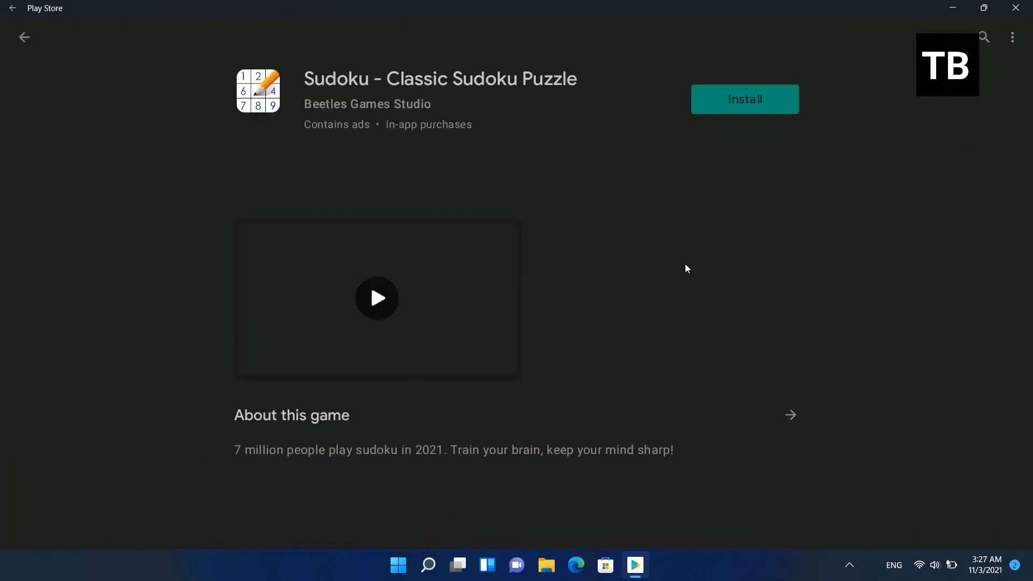
pyautogui.click(28, 39)
# - Look through the Movies section's recommended and new release films, and switch to the Apps section
pyautogui.click(60, 150)
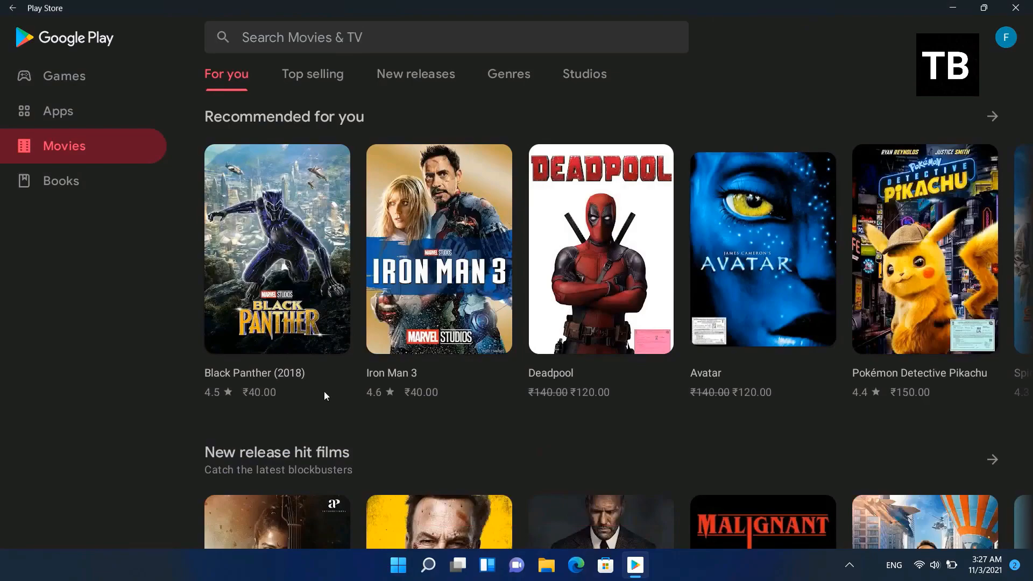
pyautogui.scroll(-5, 268, 434)
pyautogui.click(58, 111)
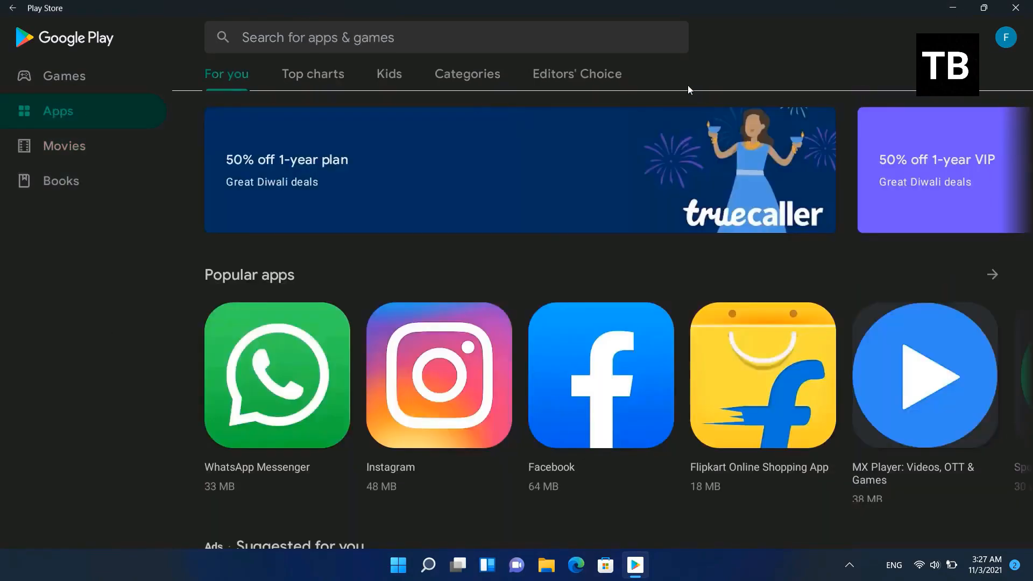
# - View the Josh: Short Videos App page from the full Popular apps list and close Play Store
pyautogui.click(991, 274)
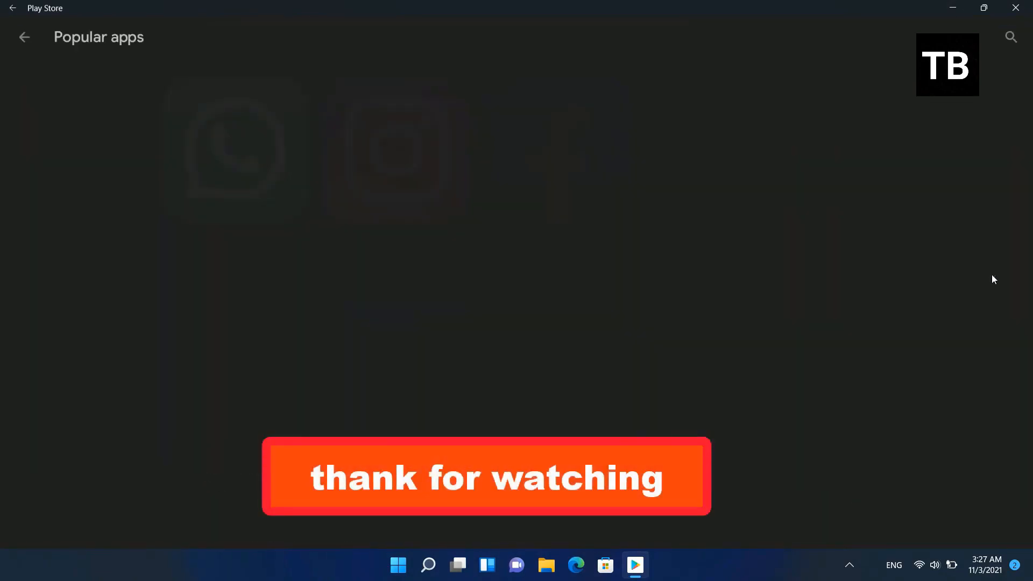
pyautogui.scroll(-15, 564, 303)
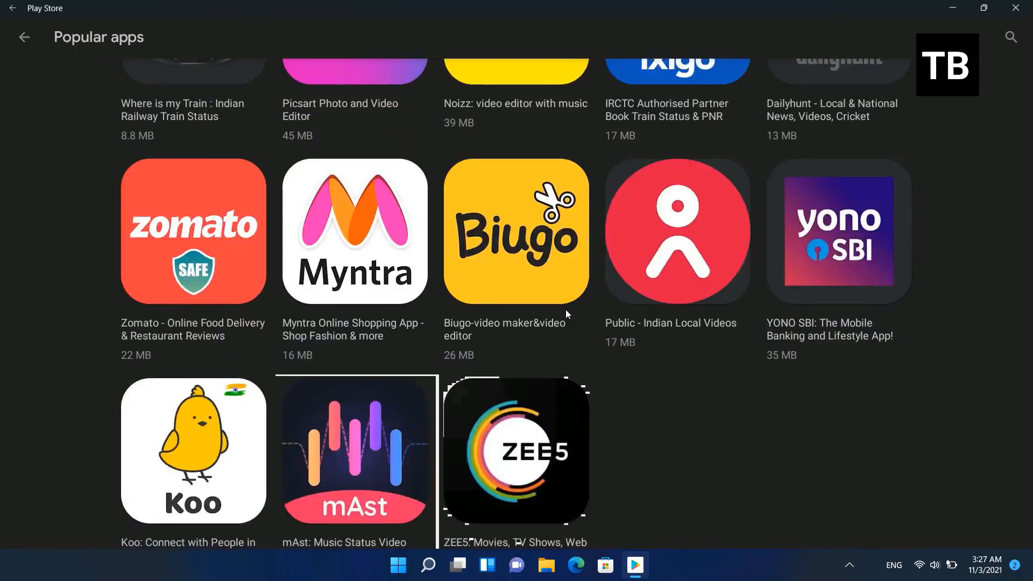
pyautogui.scroll(-5, 317, 288)
pyautogui.click(172, 436)
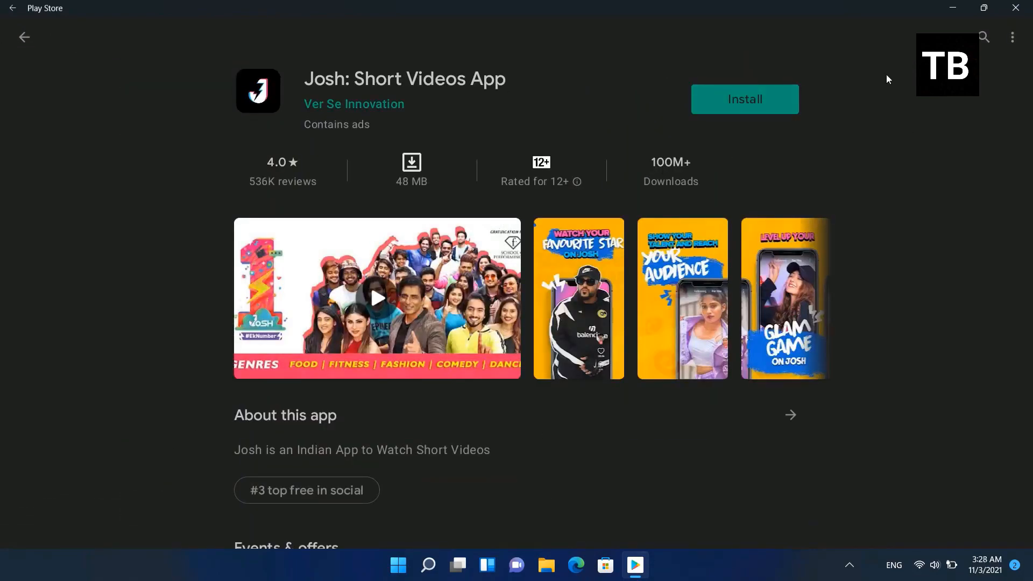
pyautogui.click(1016, 7)
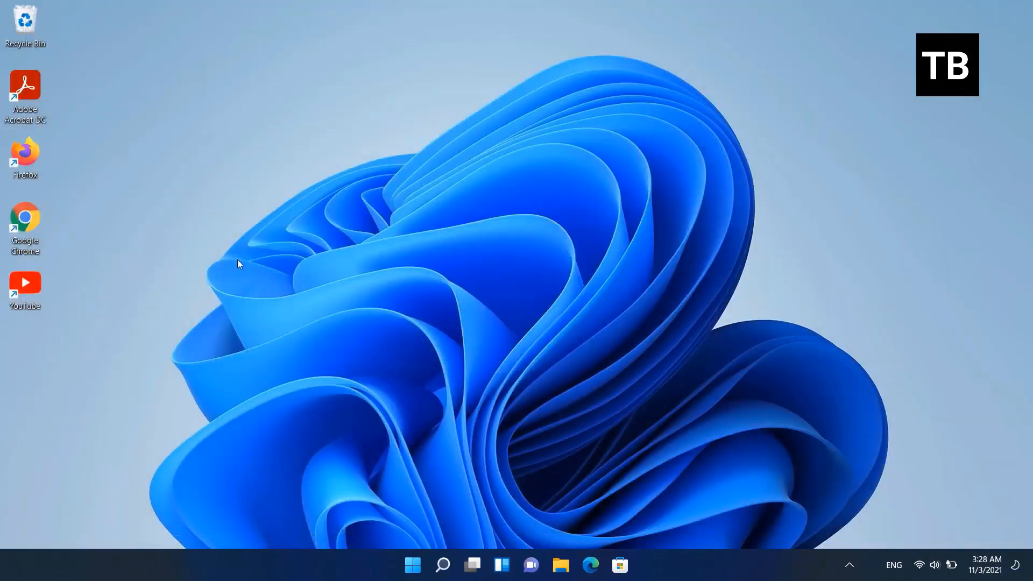